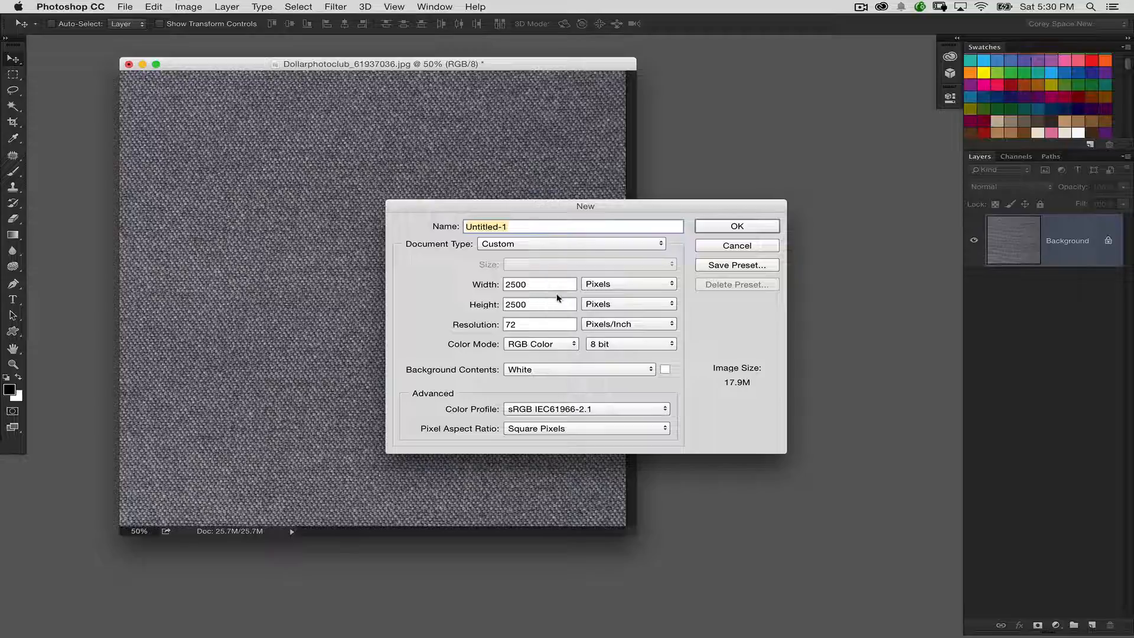
Step: Create a 2500 × 2500 pixel RGB document at 72 pixels/inch with a white background and add an empty layer
click(754, 227)
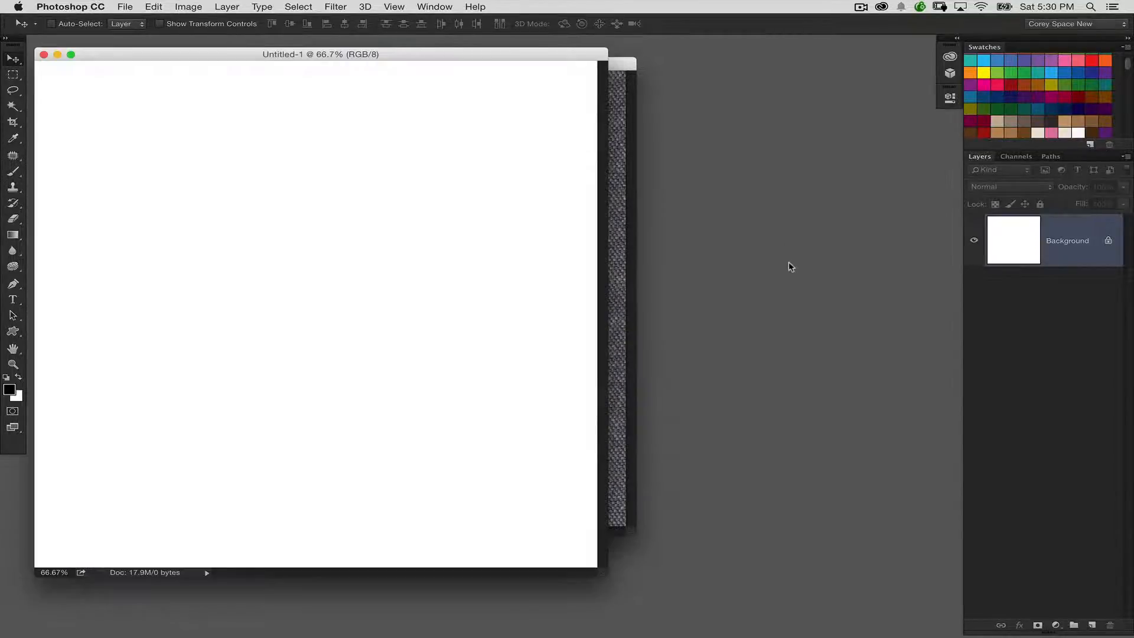
click(1091, 624)
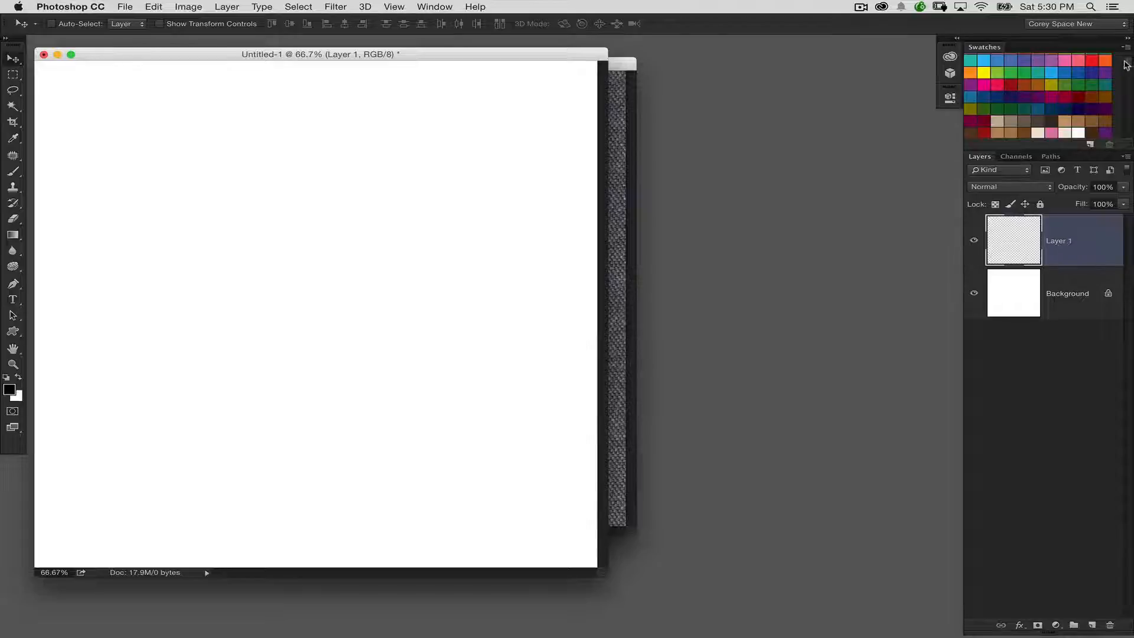
Step: Fill the empty layer with a light gray swatch and refill it with a slightly darker gray
drag(1127, 66, 1127, 62)
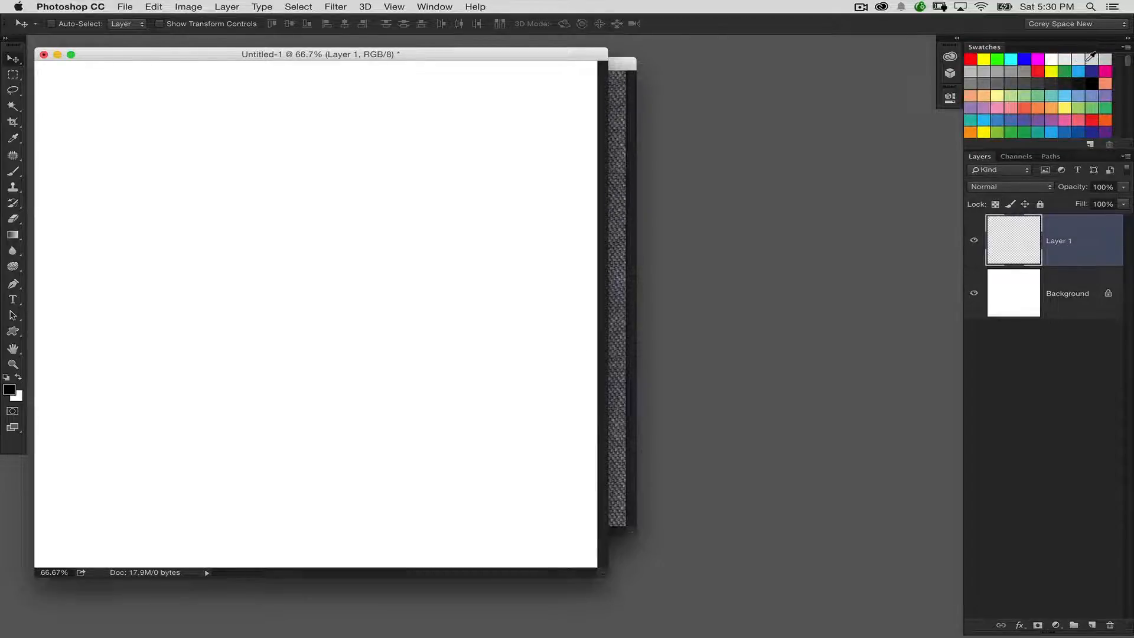
click(1088, 58)
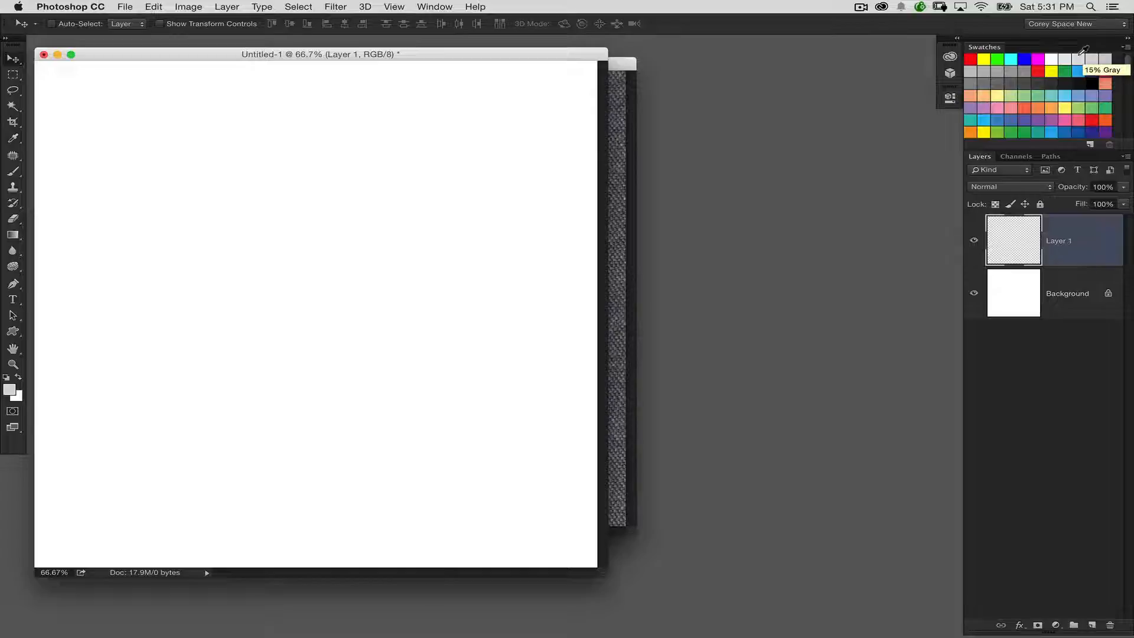
key(alt+BackSpace)
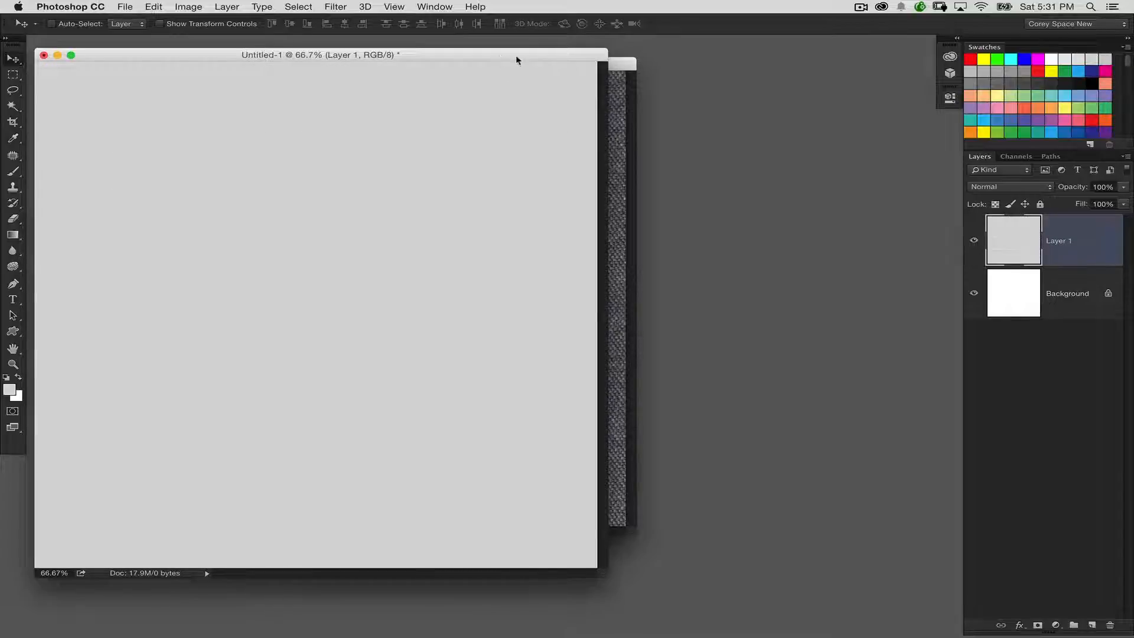
drag(516, 56, 559, 55)
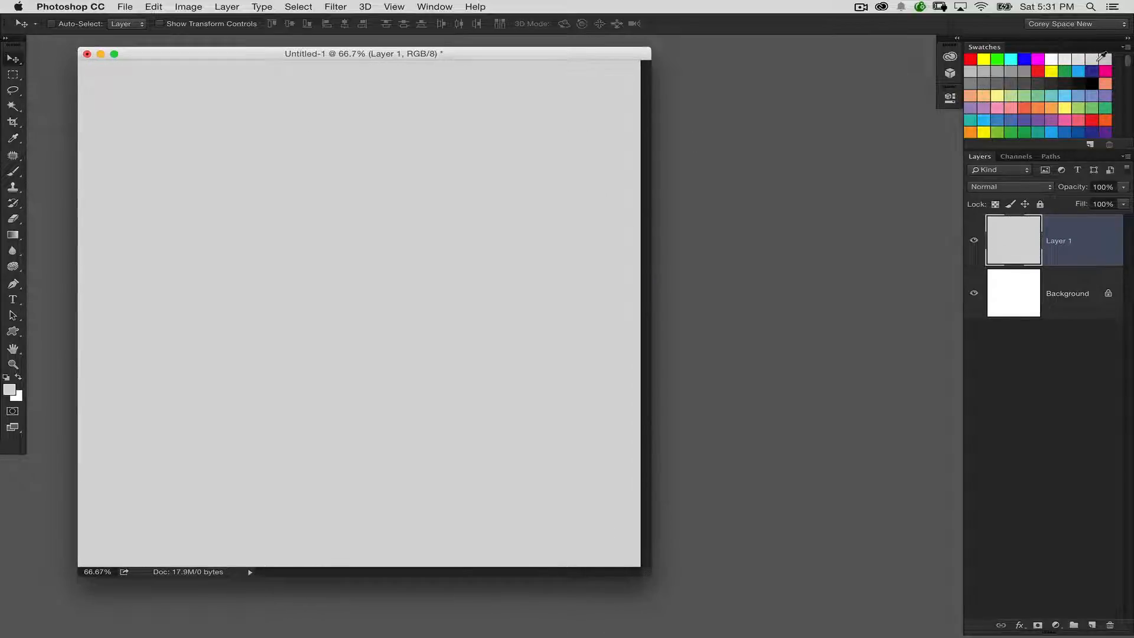
key(alt+BackSpace)
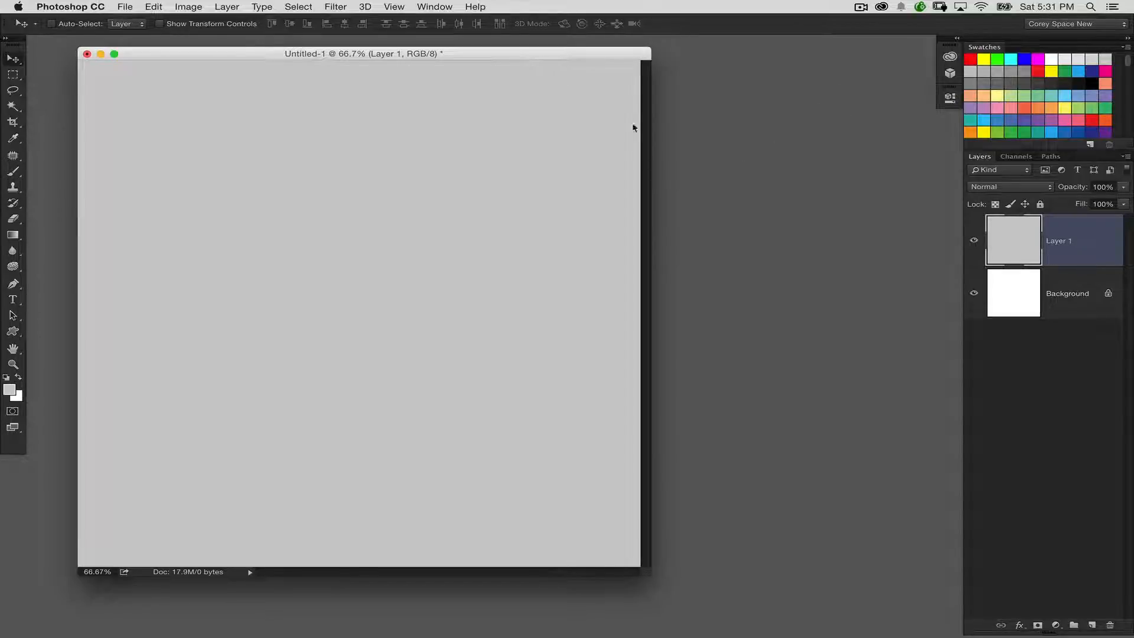
Step: Convert the gray layer into a 3D postcard mesh
click(394, 7)
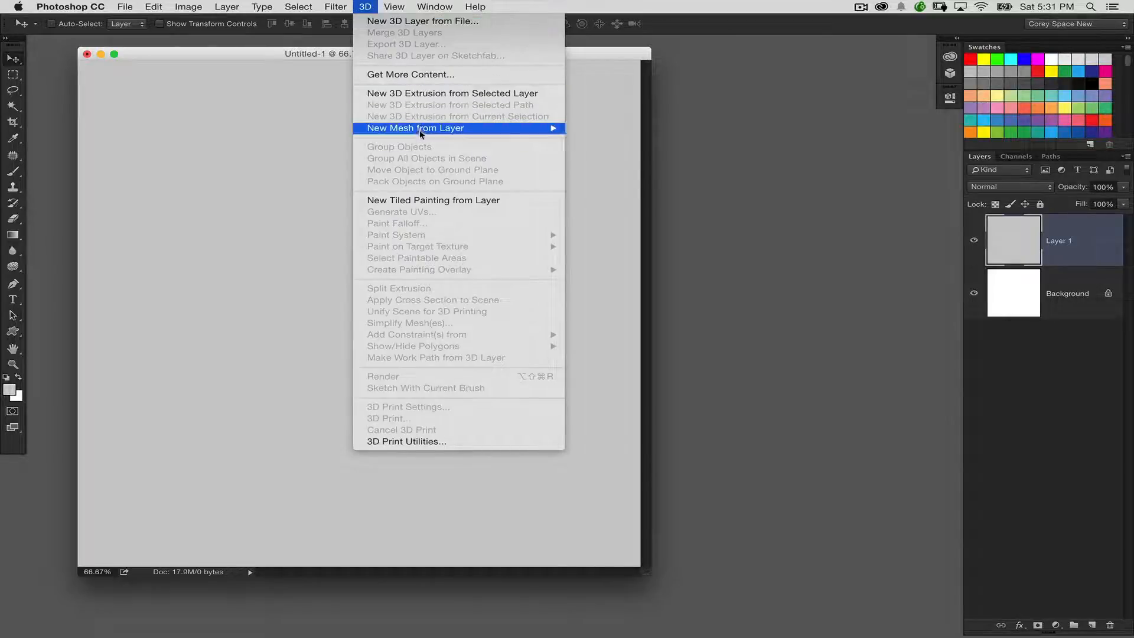
mouse_move(421, 133)
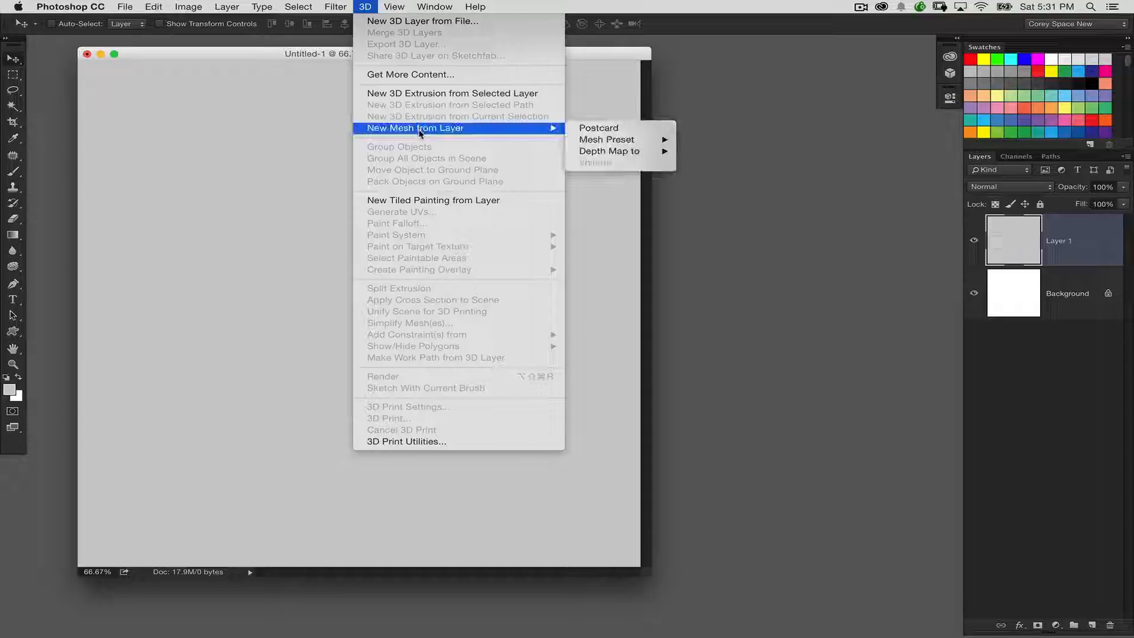
click(650, 128)
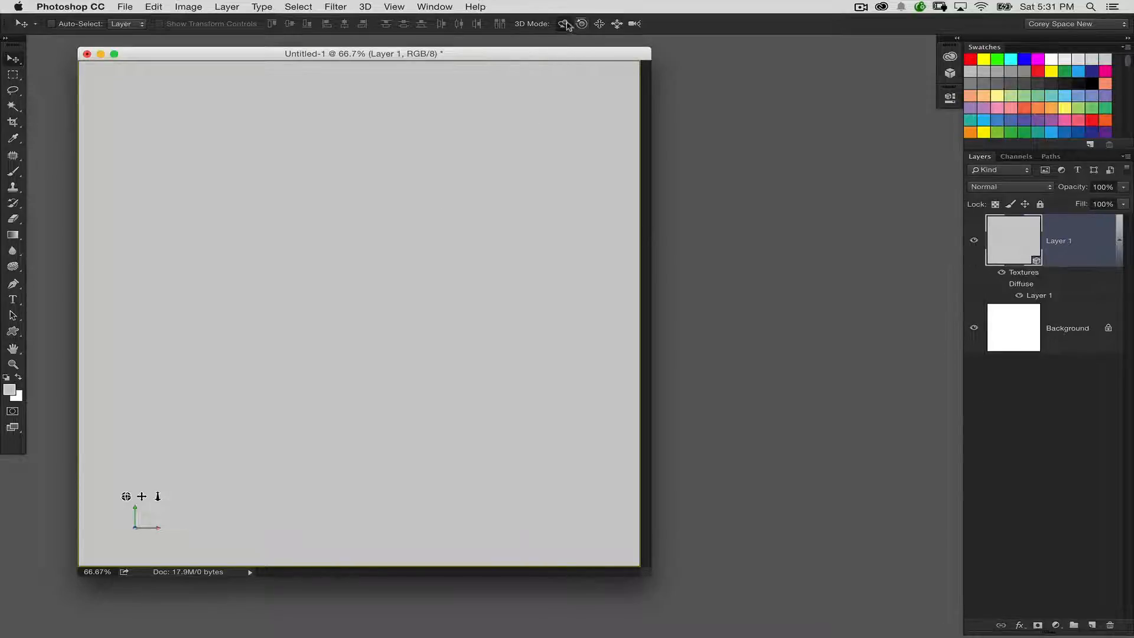
Step: Desaturate the fabric texture photo, copy the whole image and return to the 3D postcard document
drag(505, 239, 633, 171)
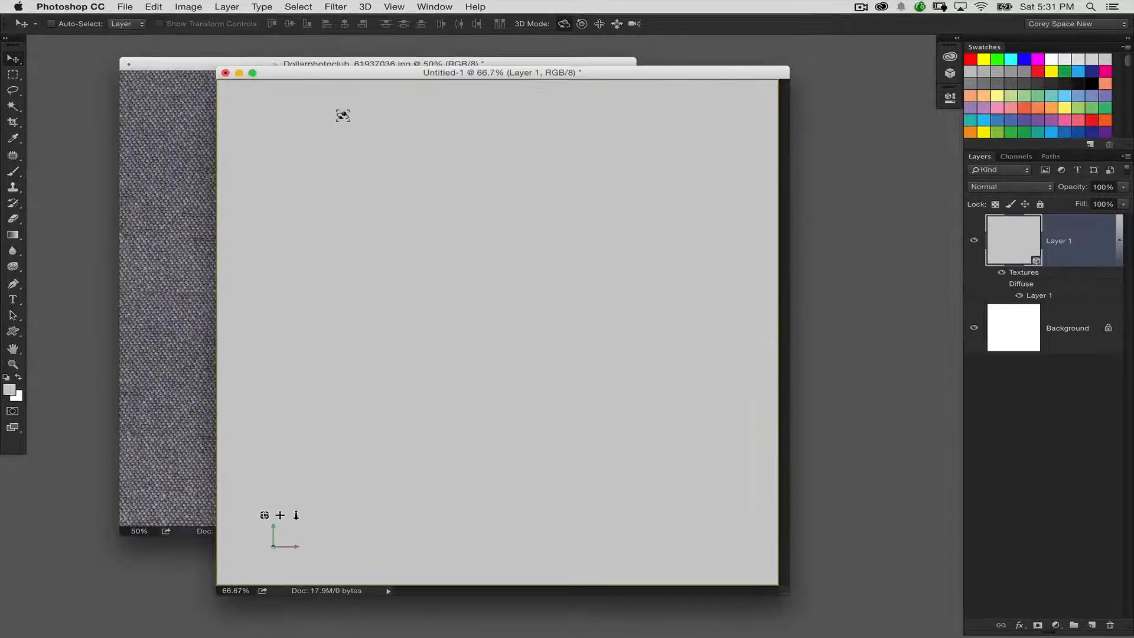
click(195, 141)
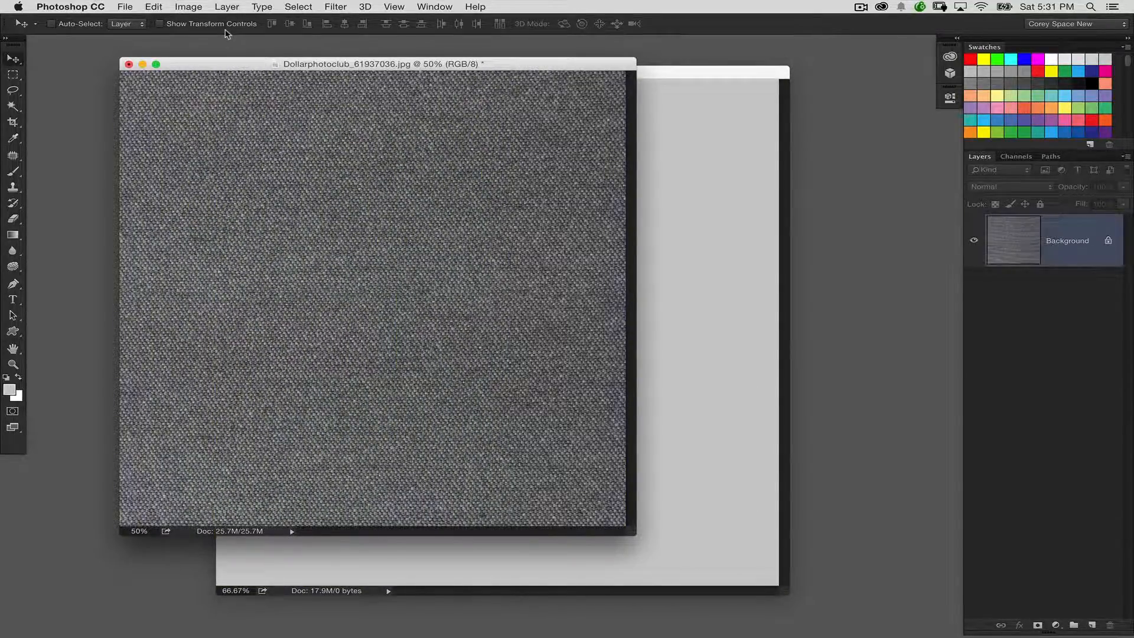
key(shift+super+u)
key(super+a)
click(672, 187)
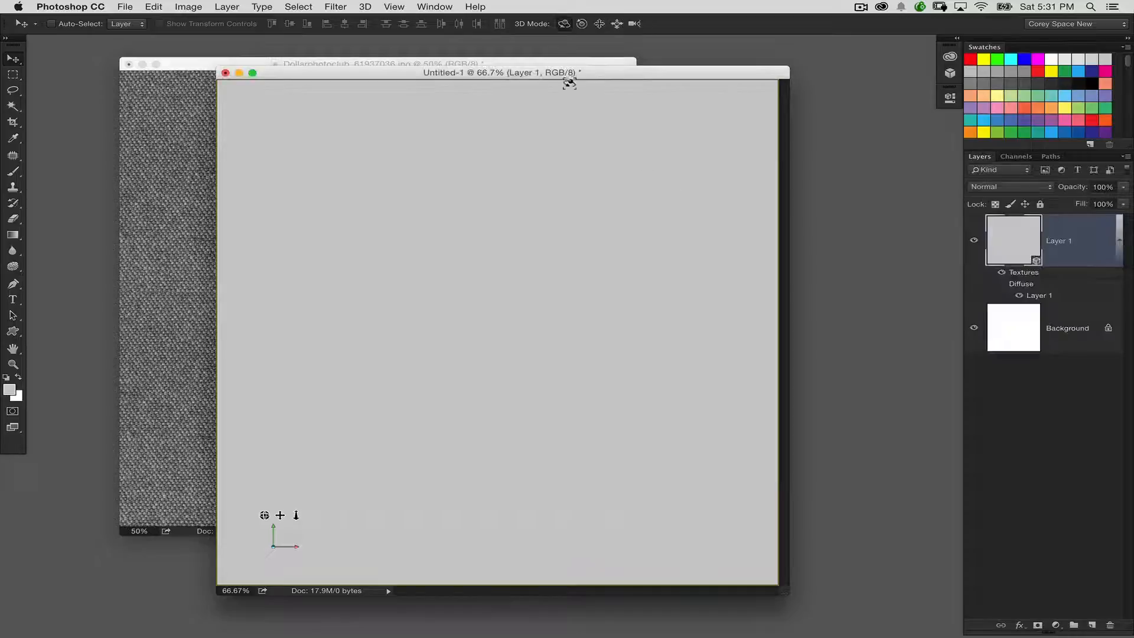
drag(570, 73, 506, 69)
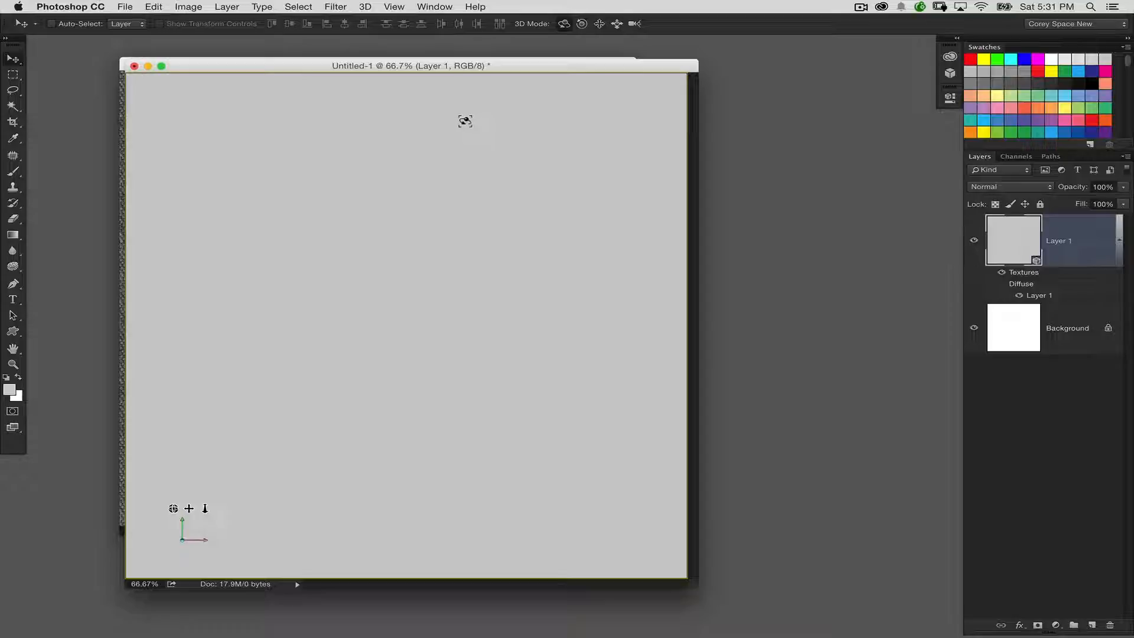
Step: Show the 3D scene list and the object properties, and arrange them beside the canvas
click(434, 6)
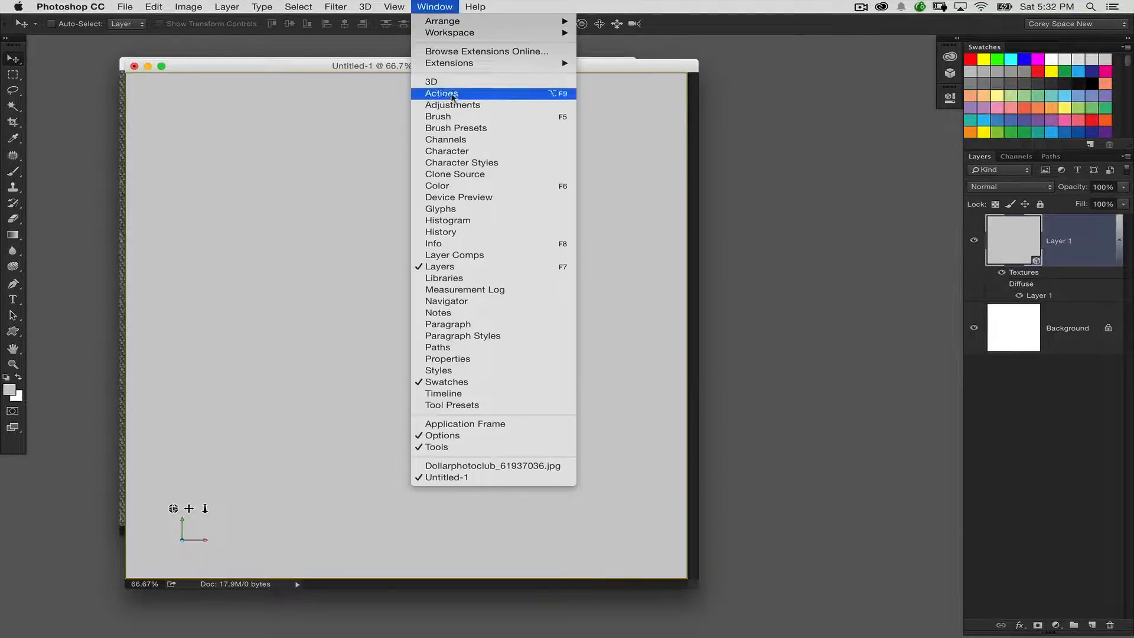
click(451, 81)
drag(833, 53, 617, 124)
click(435, 6)
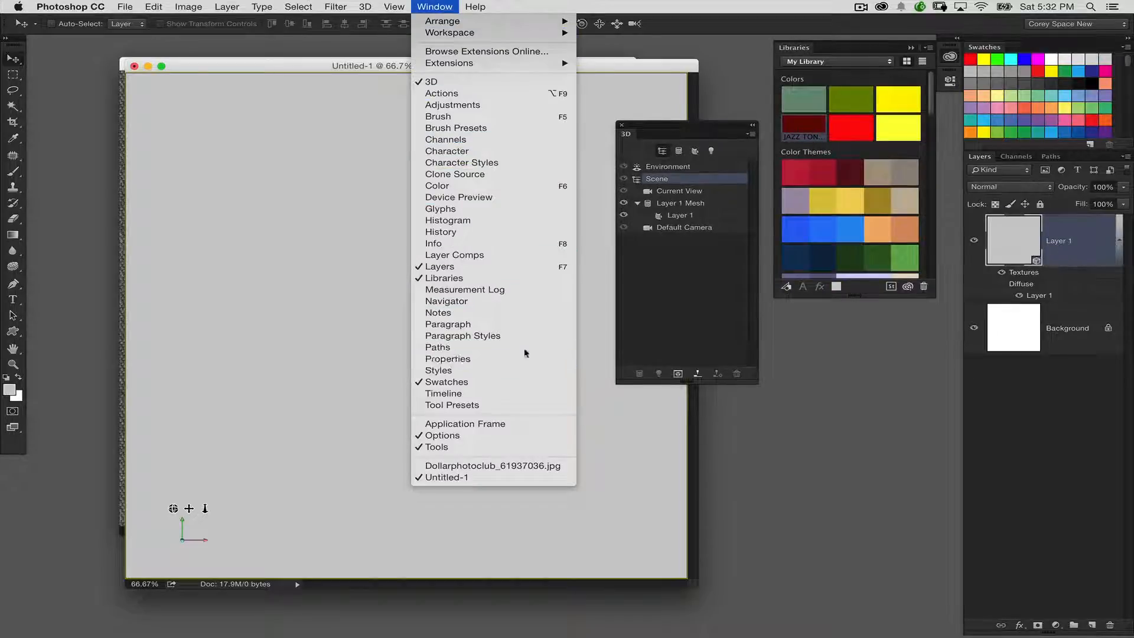
click(473, 358)
drag(677, 121, 617, 91)
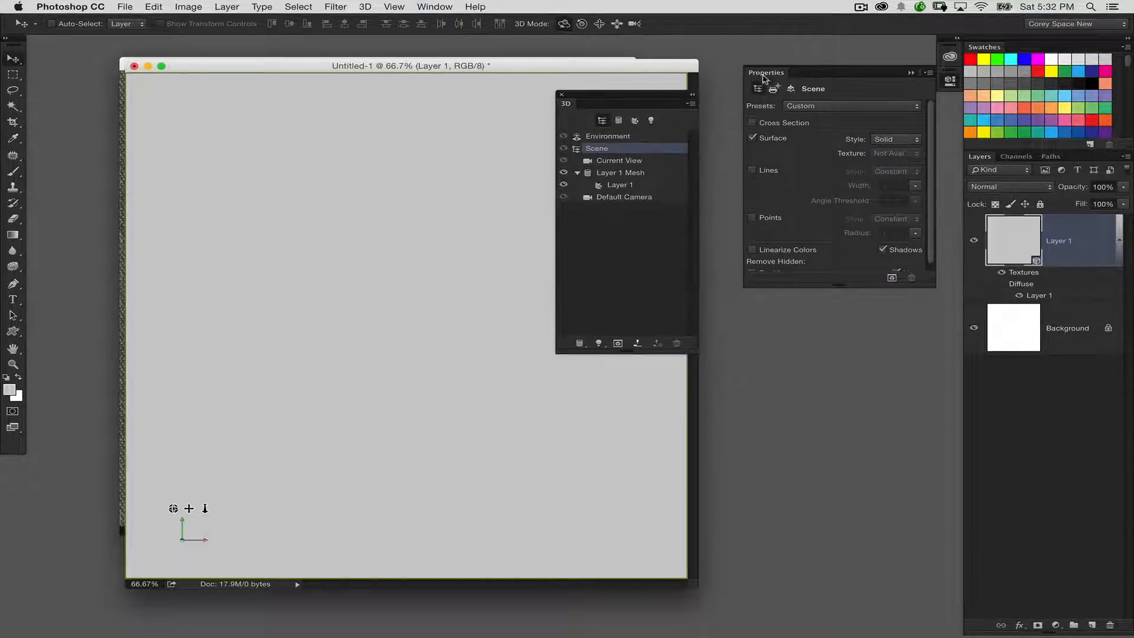
drag(763, 73, 732, 137)
Step: Create a new 3000 × 3000 pixel bump texture for the postcard mesh's Layer 1 material
click(660, 183)
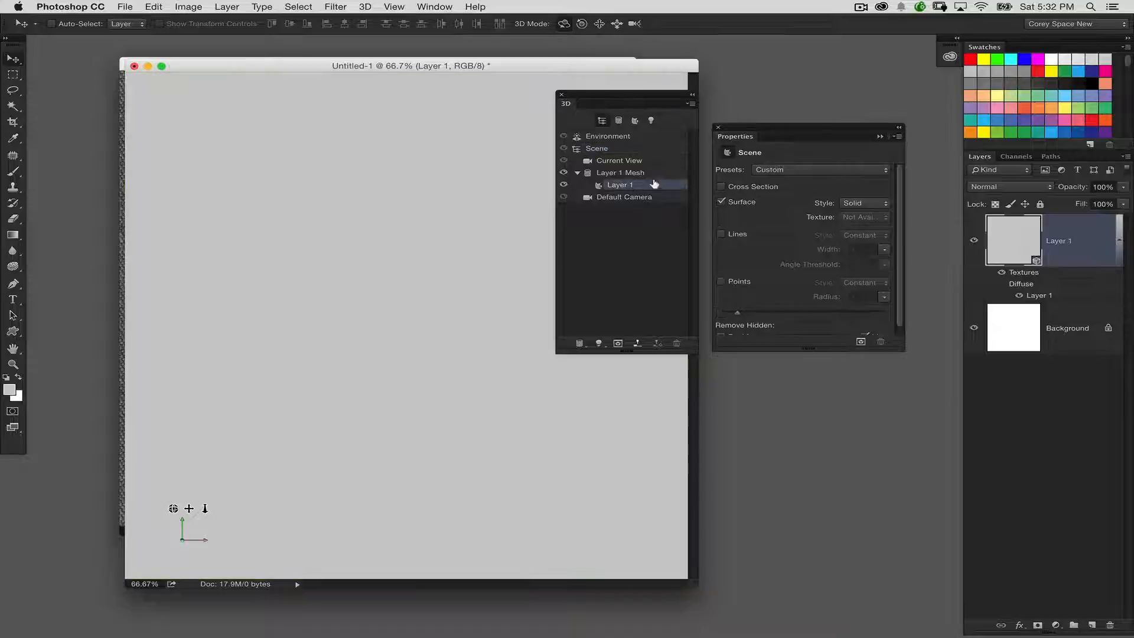
drag(746, 131, 765, 129)
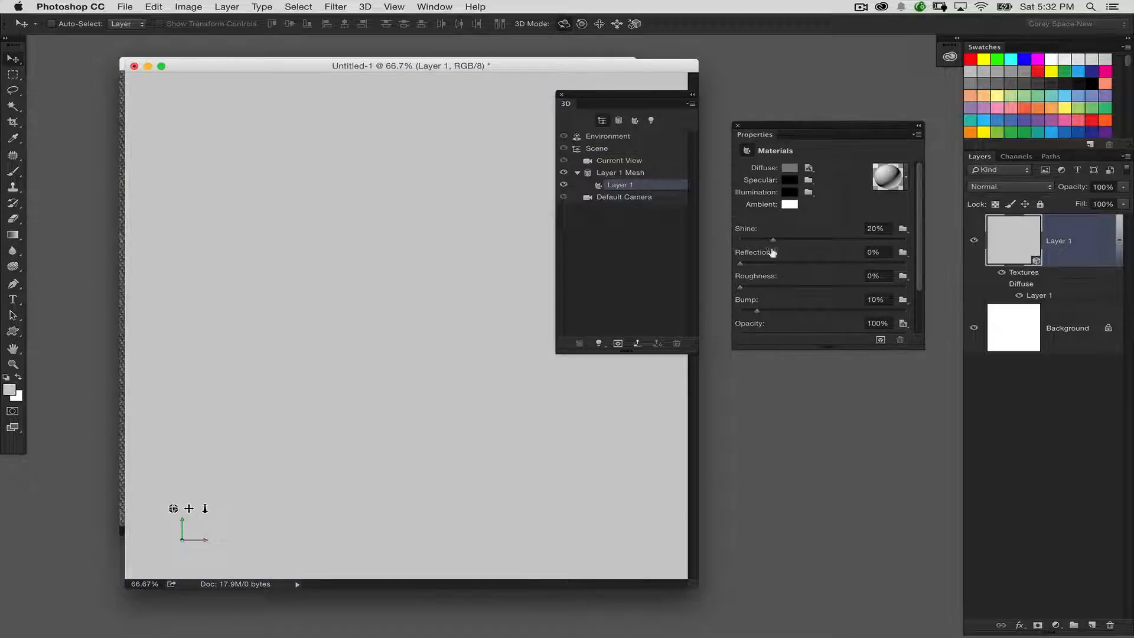
drag(915, 345, 923, 401)
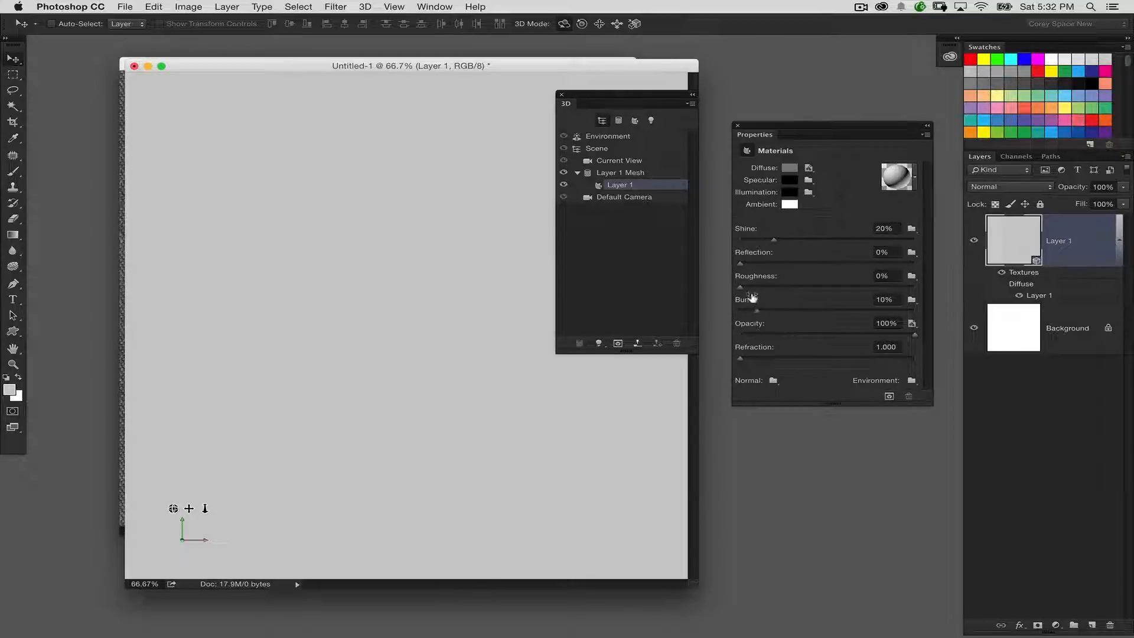
click(911, 300)
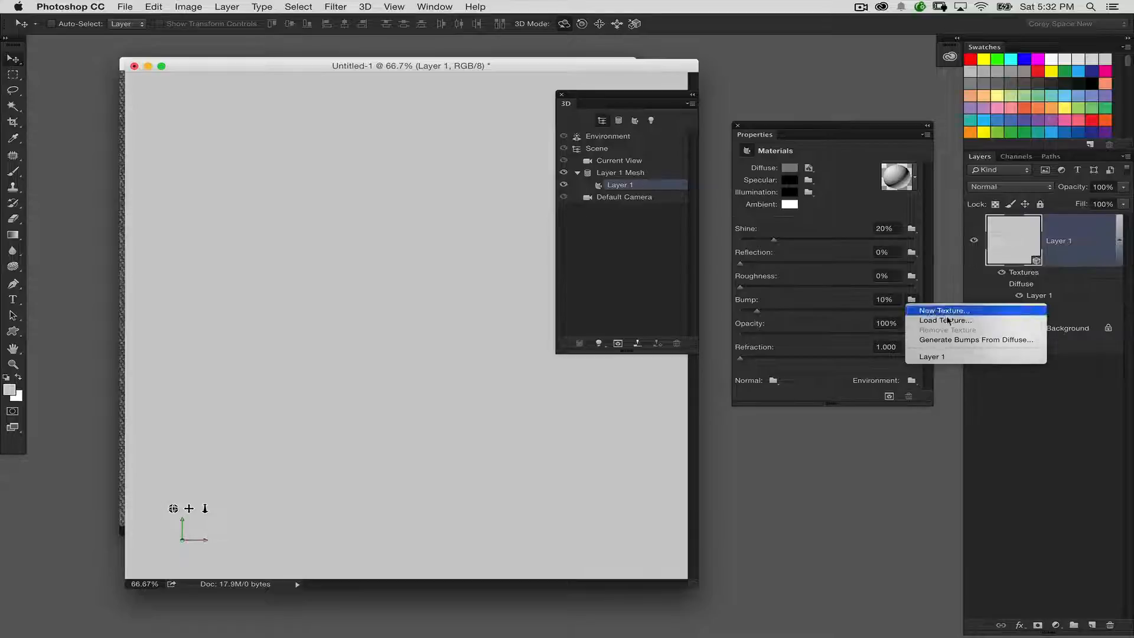
click(940, 311)
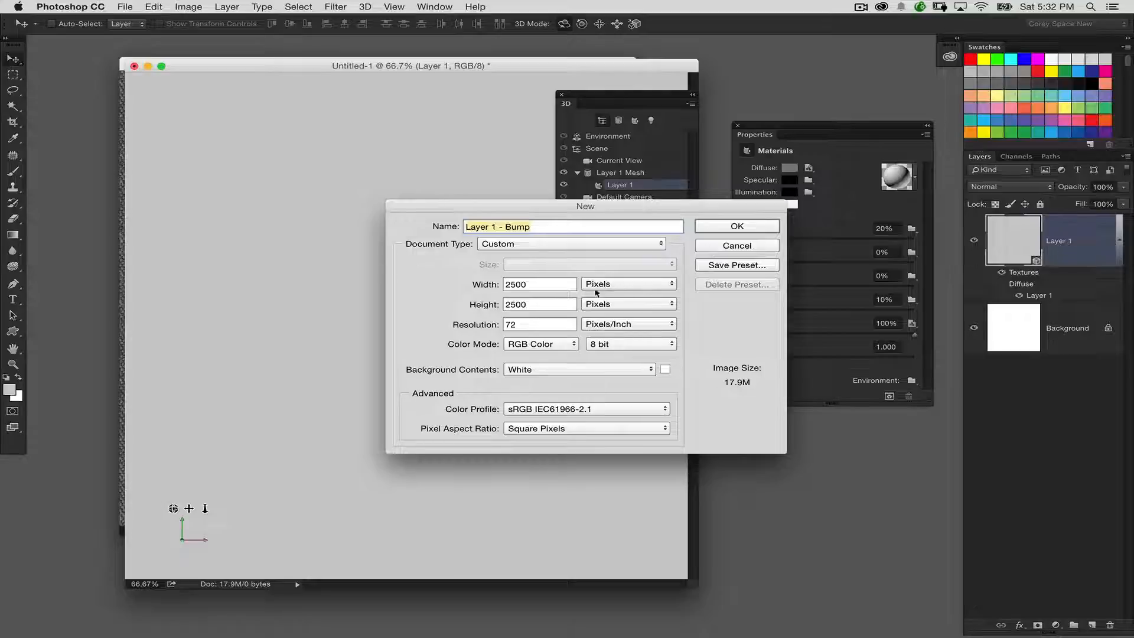
key(Tab)
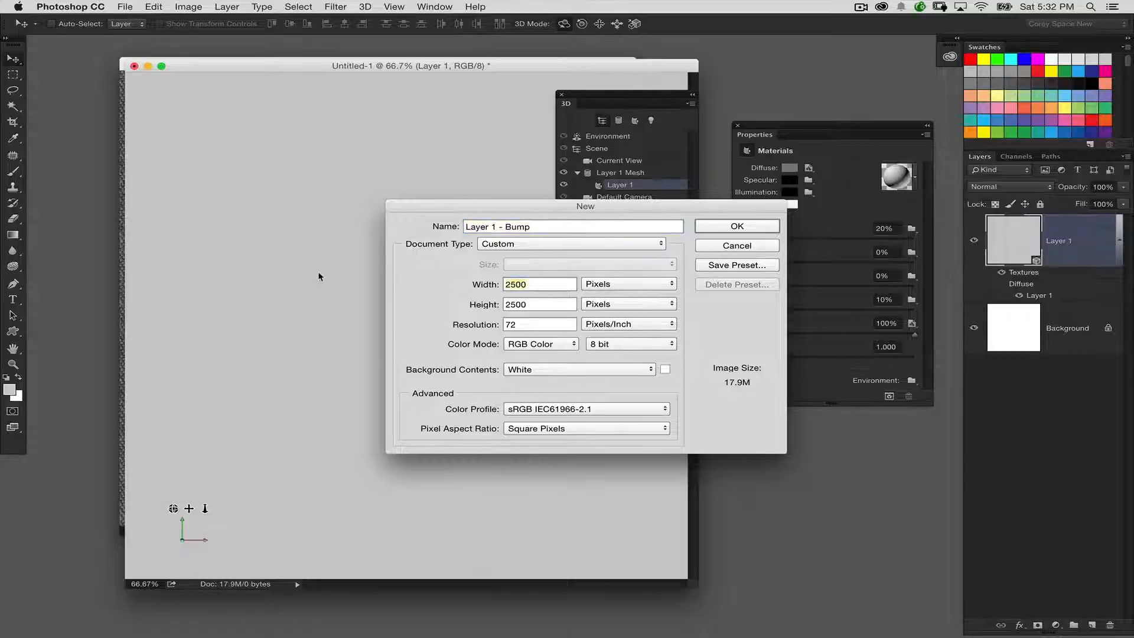
text(3000)
key(Tab)
text(3000)
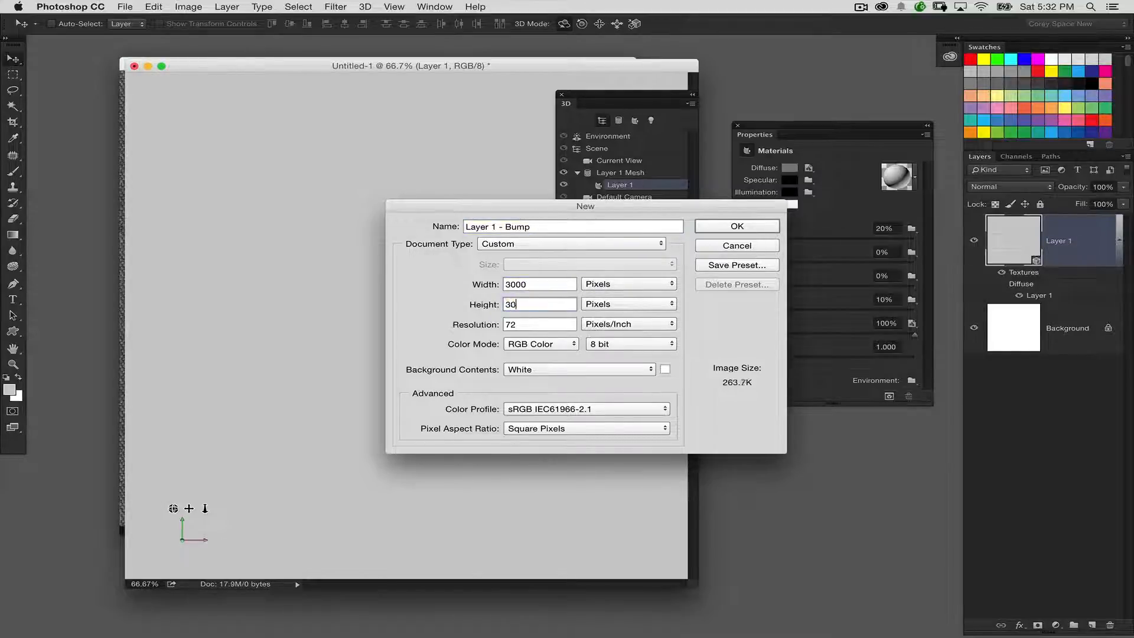
key(Return)
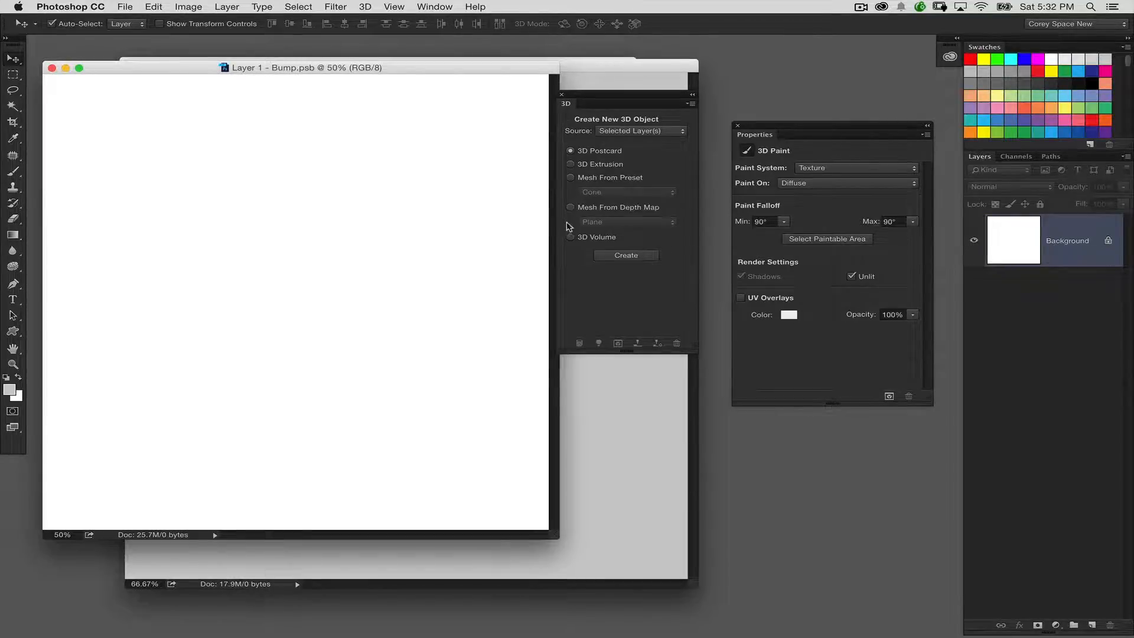
Step: Paste the desaturated fabric image into the bump texture document as a new layer
key(super+v)
key(super+t)
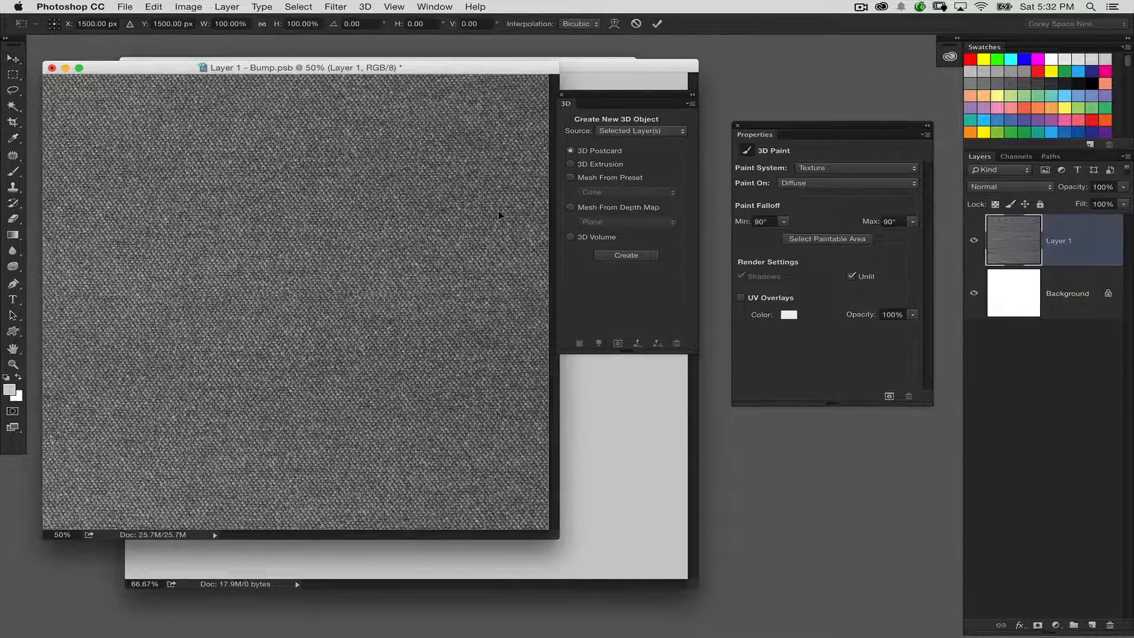
key(Escape)
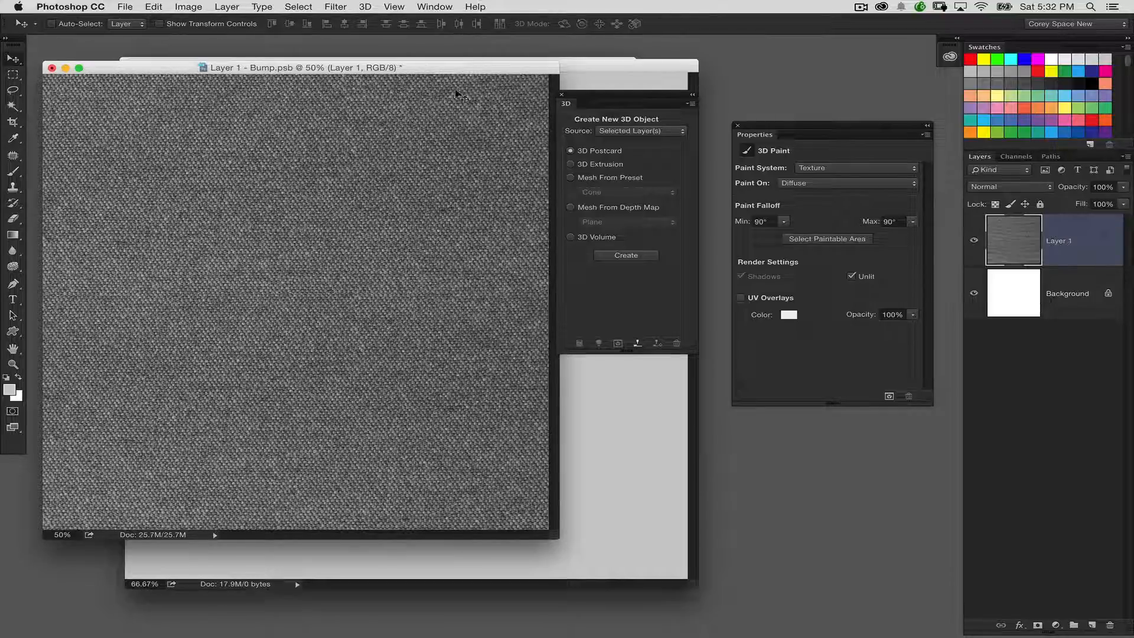
drag(561, 93, 612, 97)
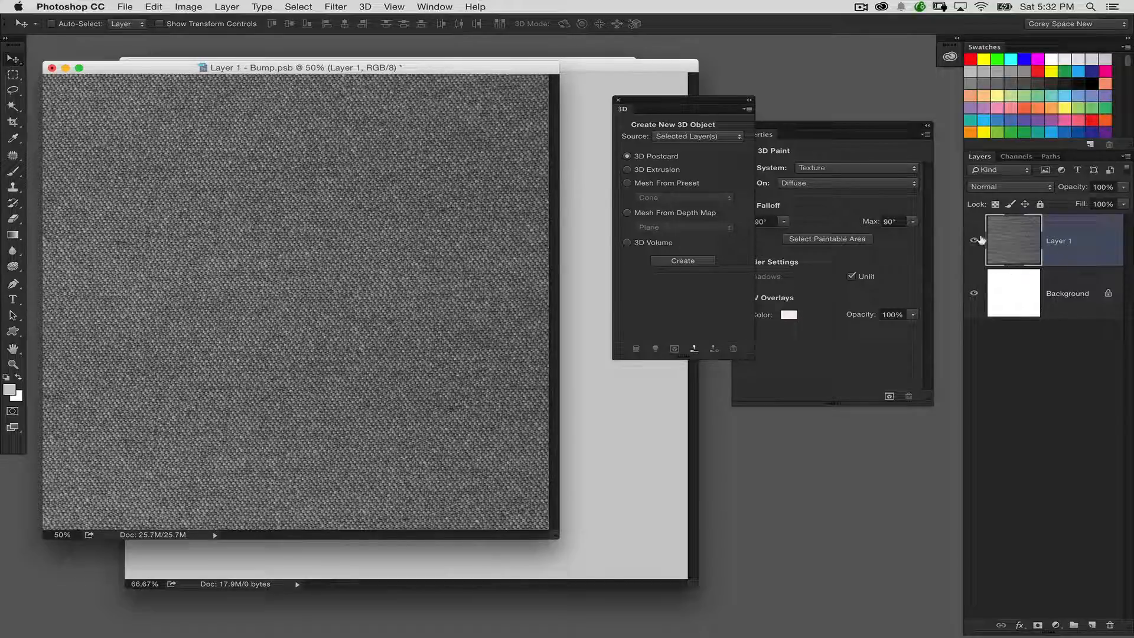
Step: Fill the bump texture's Background layer with medium gray
click(1002, 296)
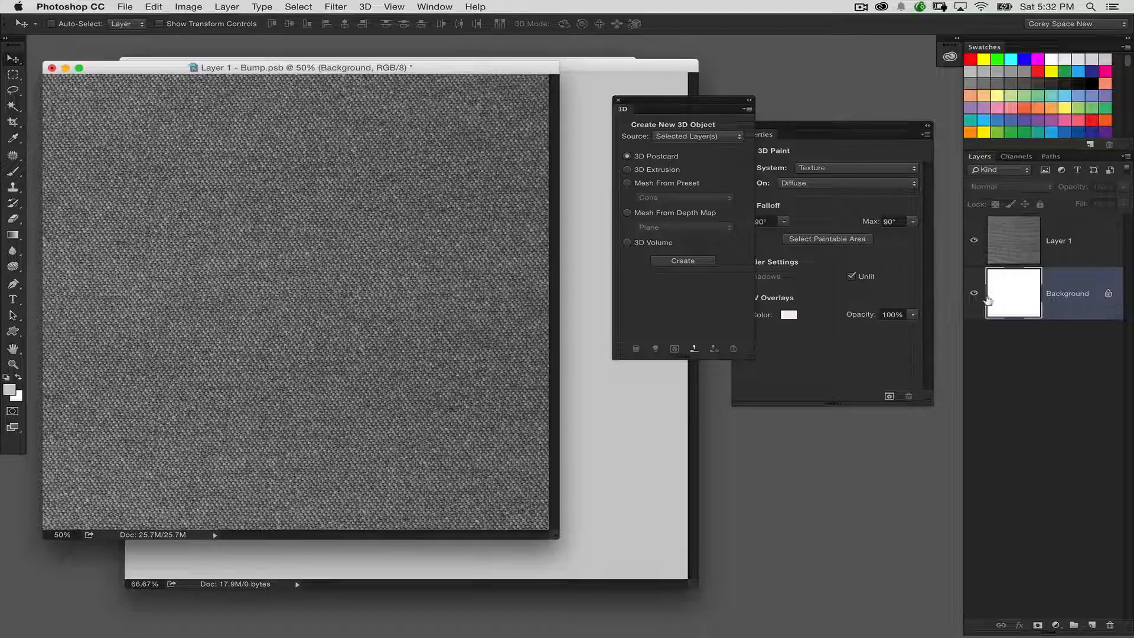
key(shift+F5)
key(Return)
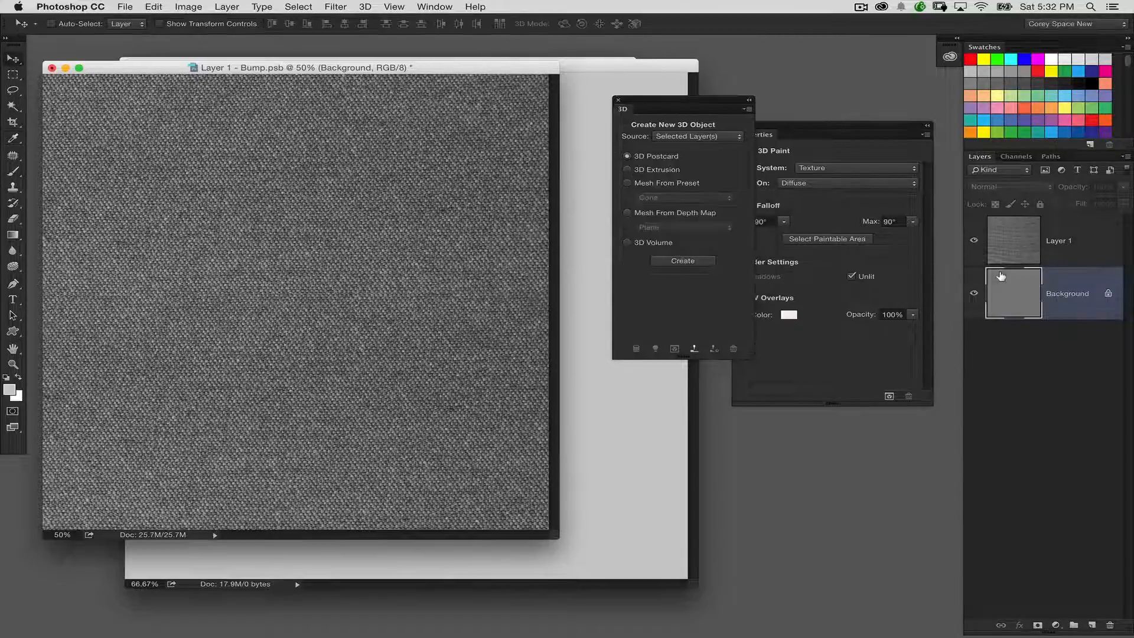
Step: Set the pasted fabric layer's opacity to 55%, and save and close the bump texture
click(1013, 239)
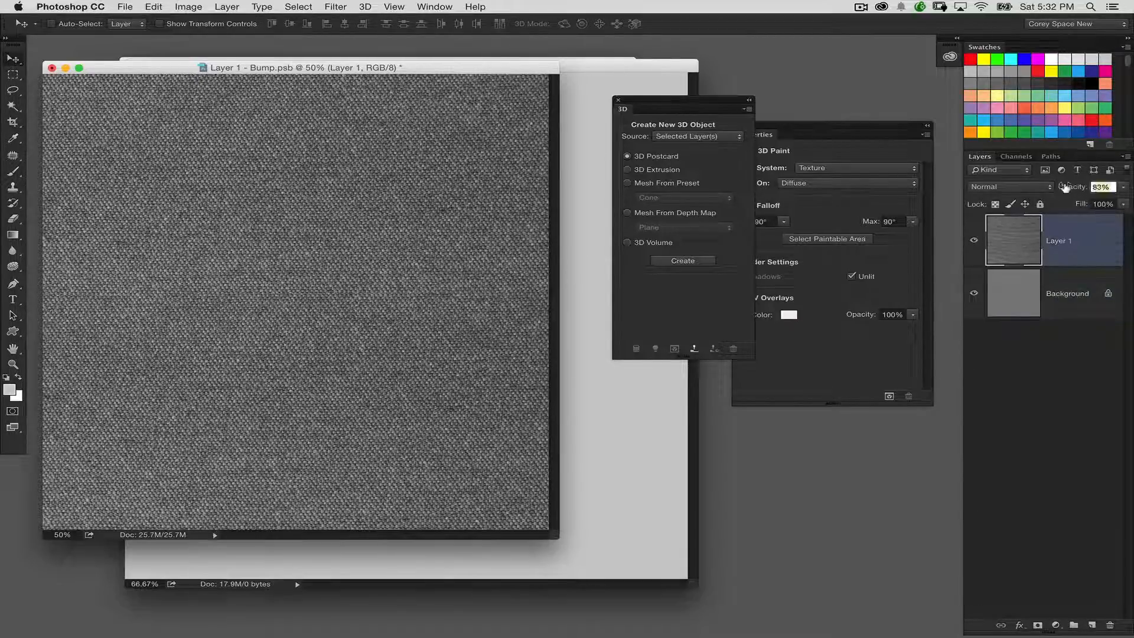
drag(1072, 186, 802, 150)
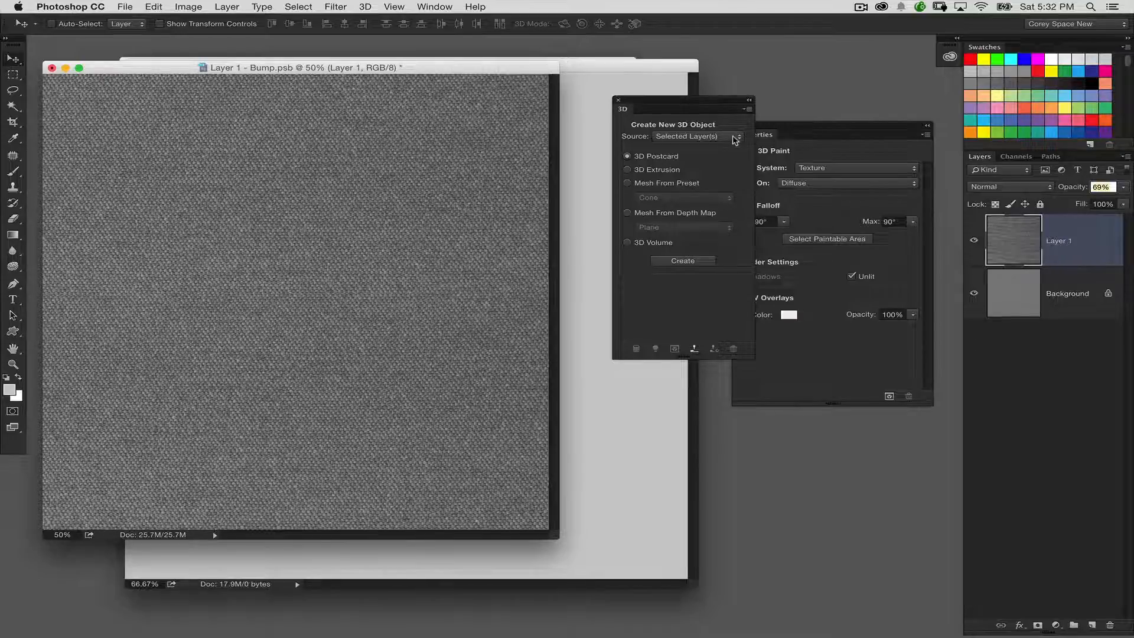
text(75)
text(55)
key(super+w)
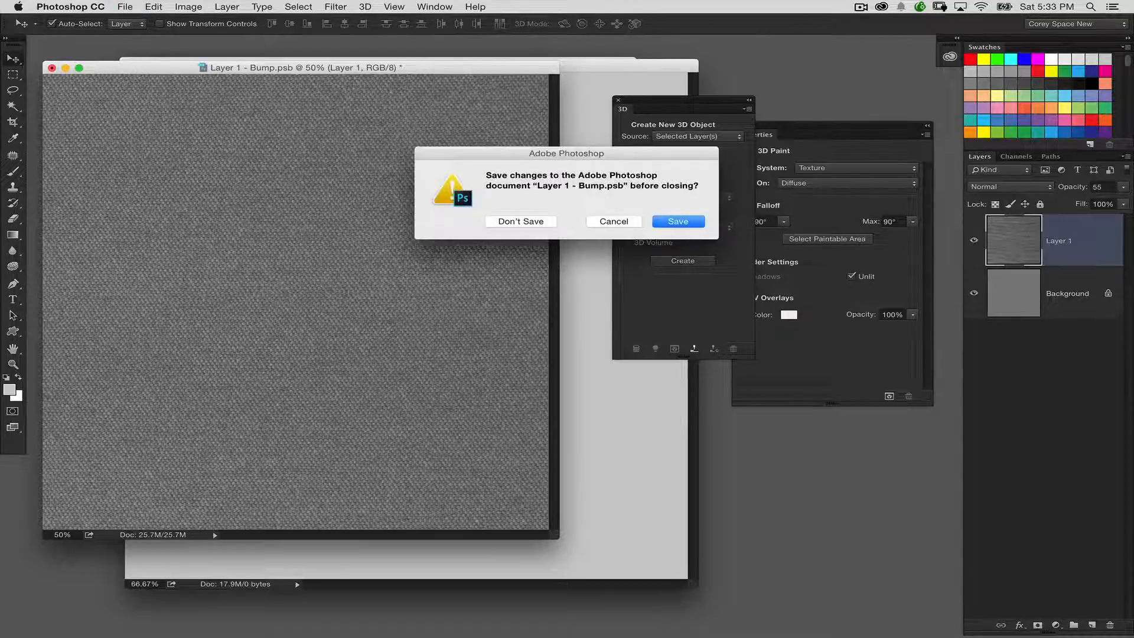
key(Return)
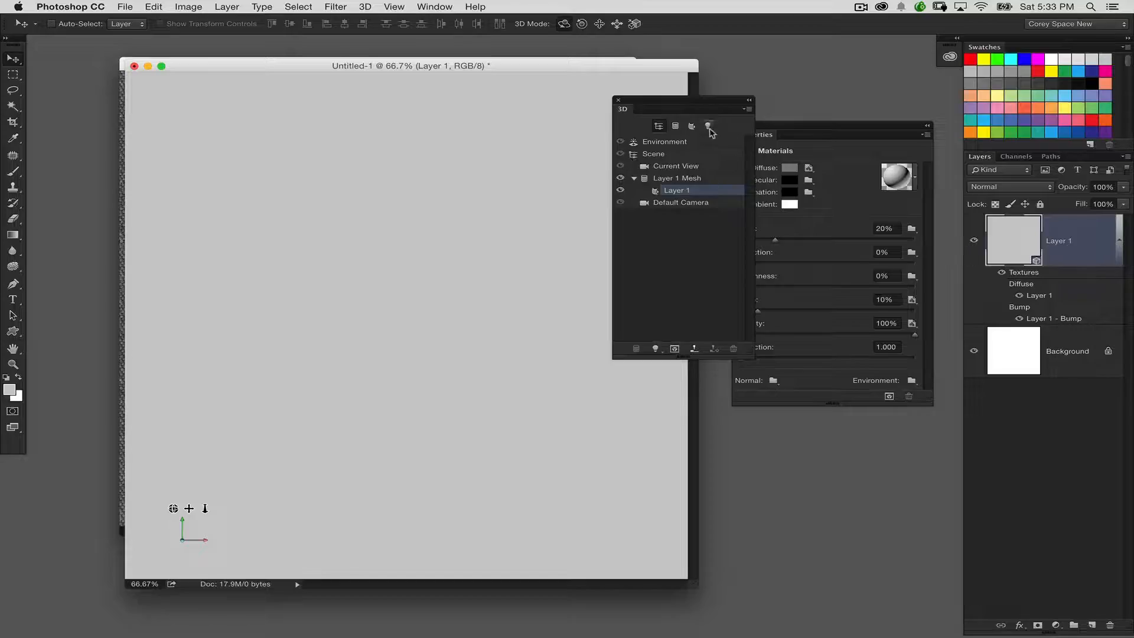
Step: Turn off the image-based light (IBL) of the 3D scene's environment
click(708, 126)
drag(759, 135, 804, 125)
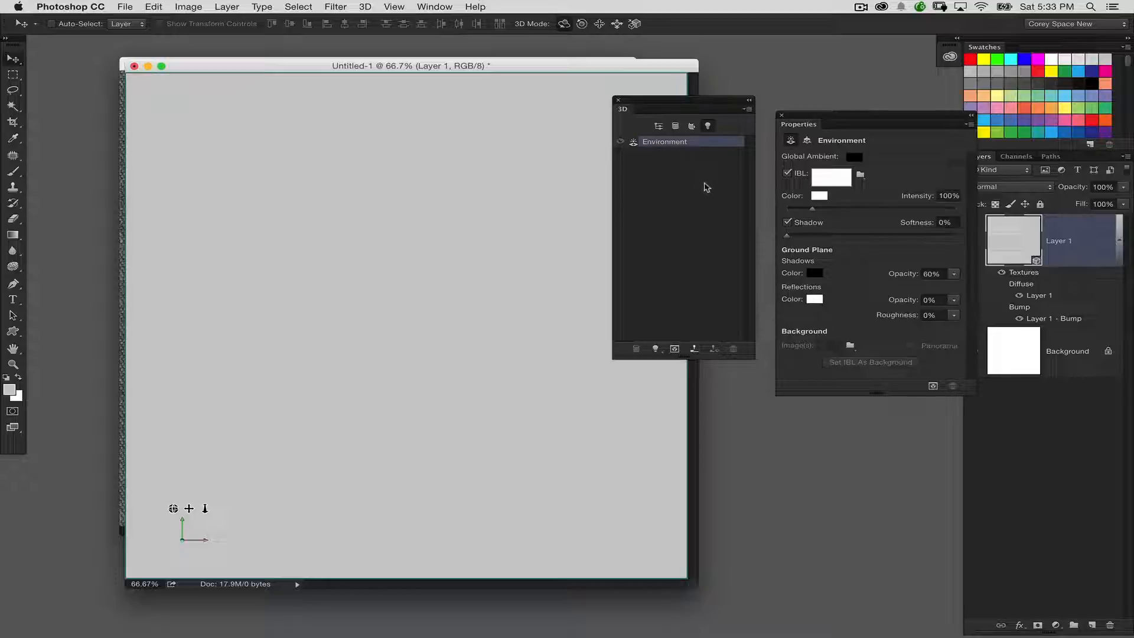
click(787, 173)
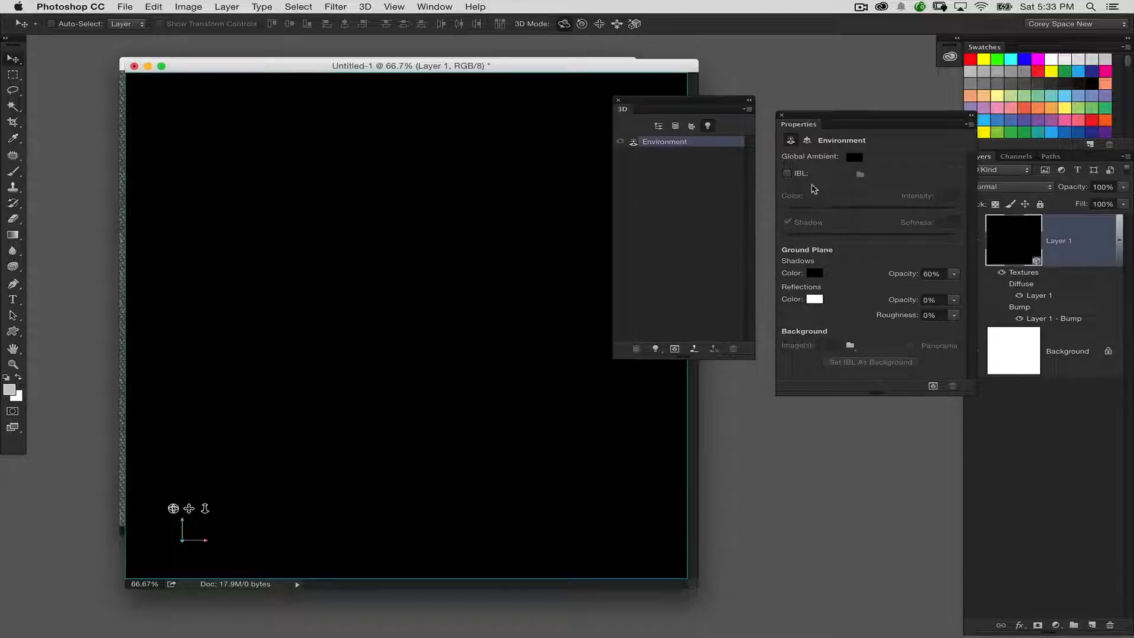
Step: Turn the environment's image-based light back on and lower its intensity to 57%
click(787, 173)
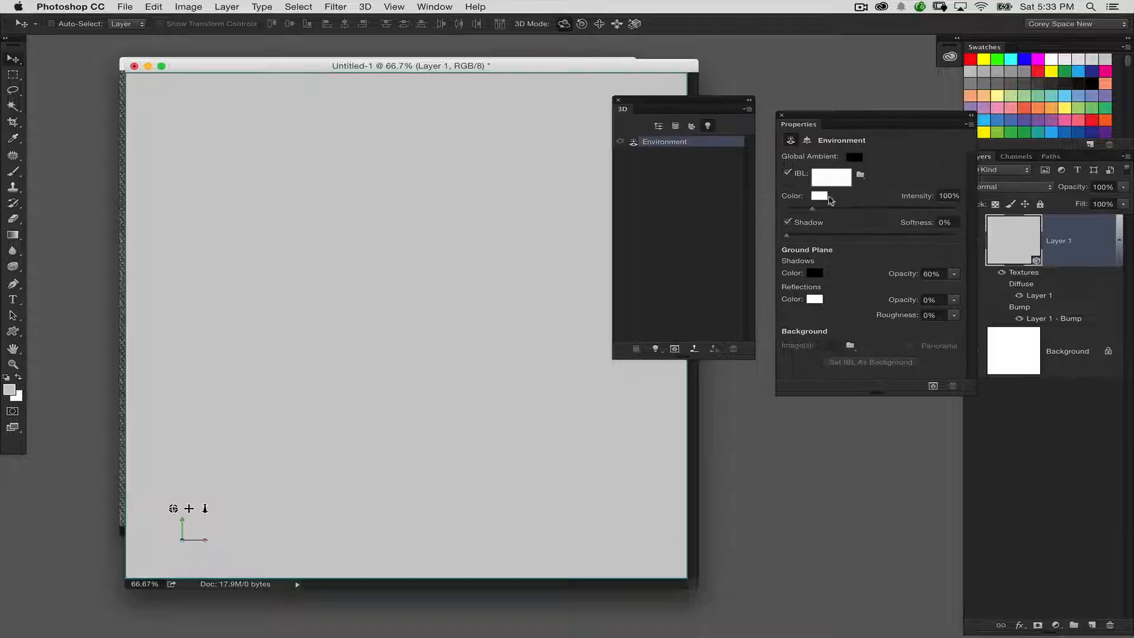
drag(812, 208, 799, 212)
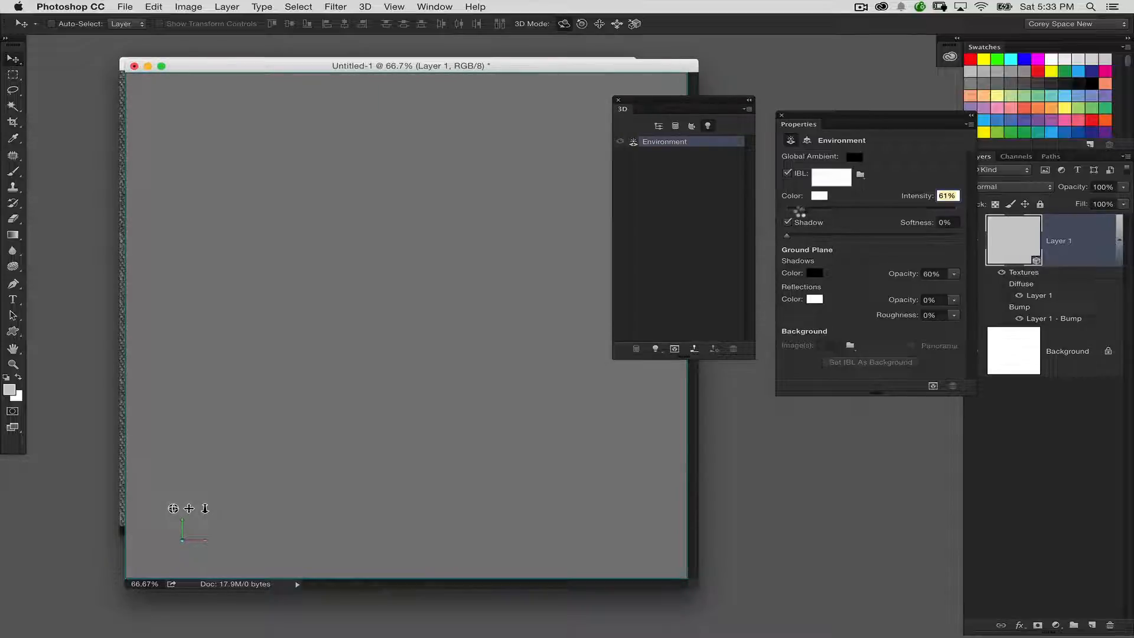
drag(798, 211, 802, 216)
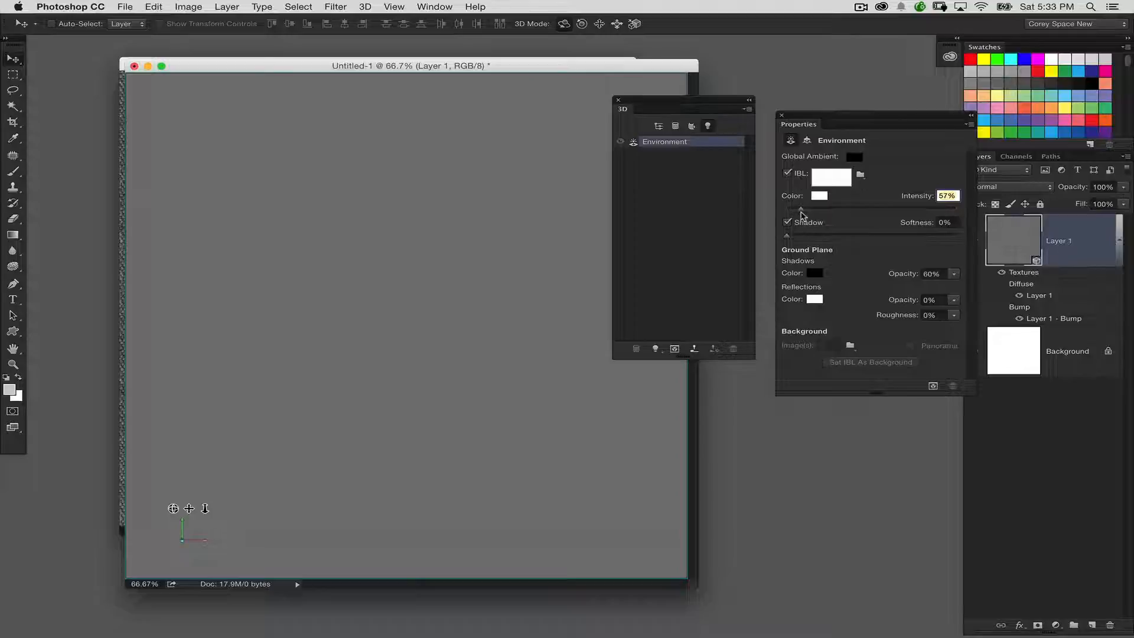
Step: Add a new point light to the 3D scene and move it to the middle of the postcard
click(655, 348)
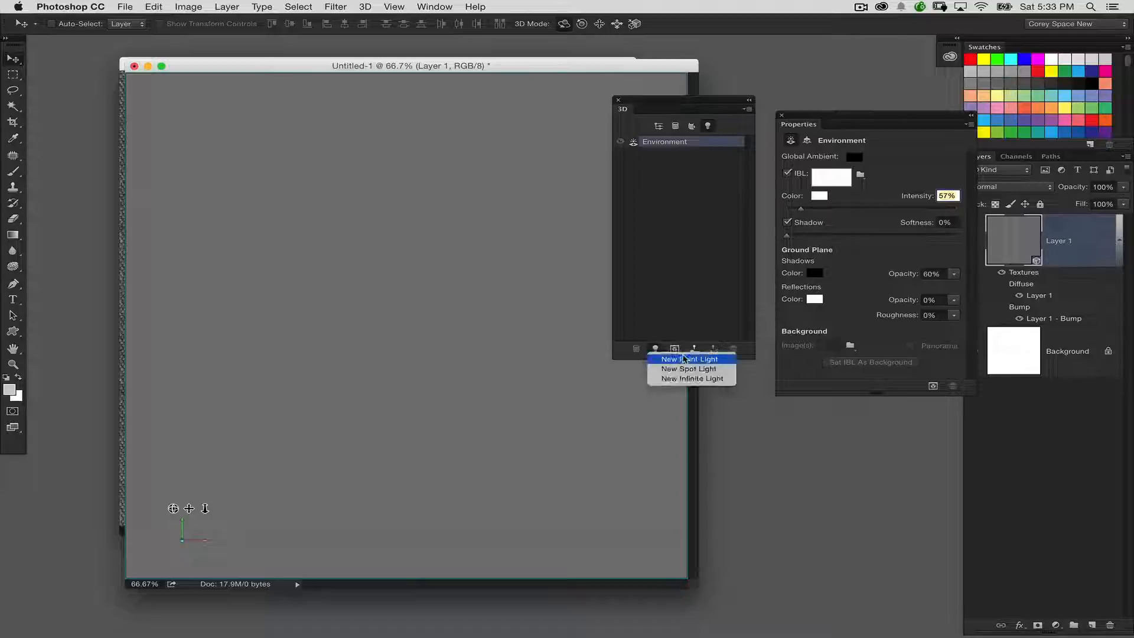
click(703, 360)
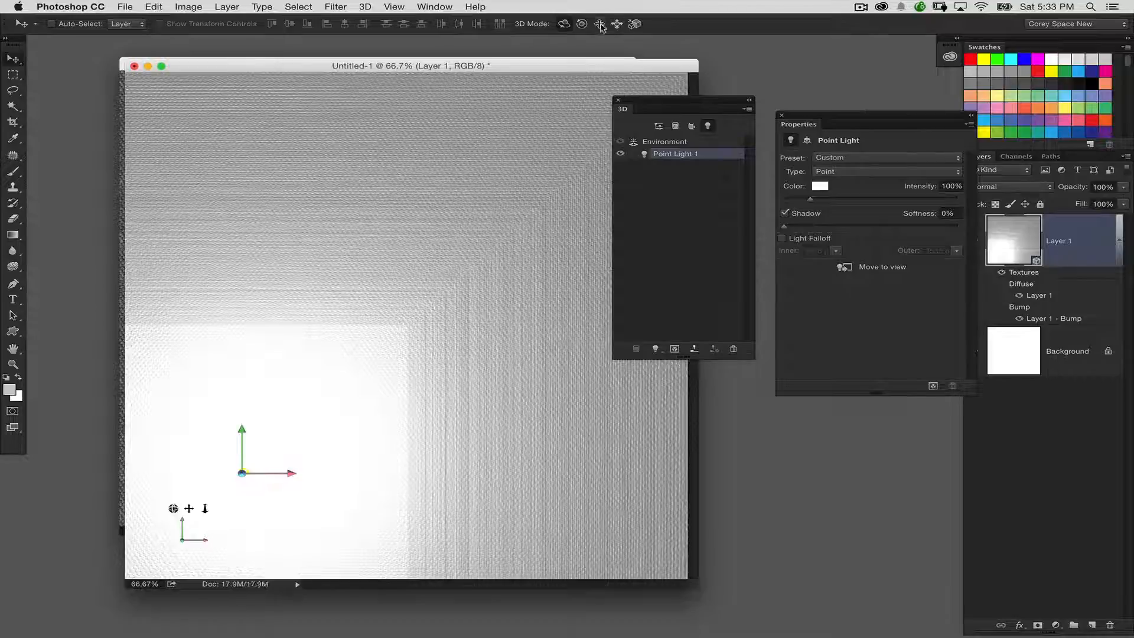
click(599, 24)
drag(405, 387, 576, 266)
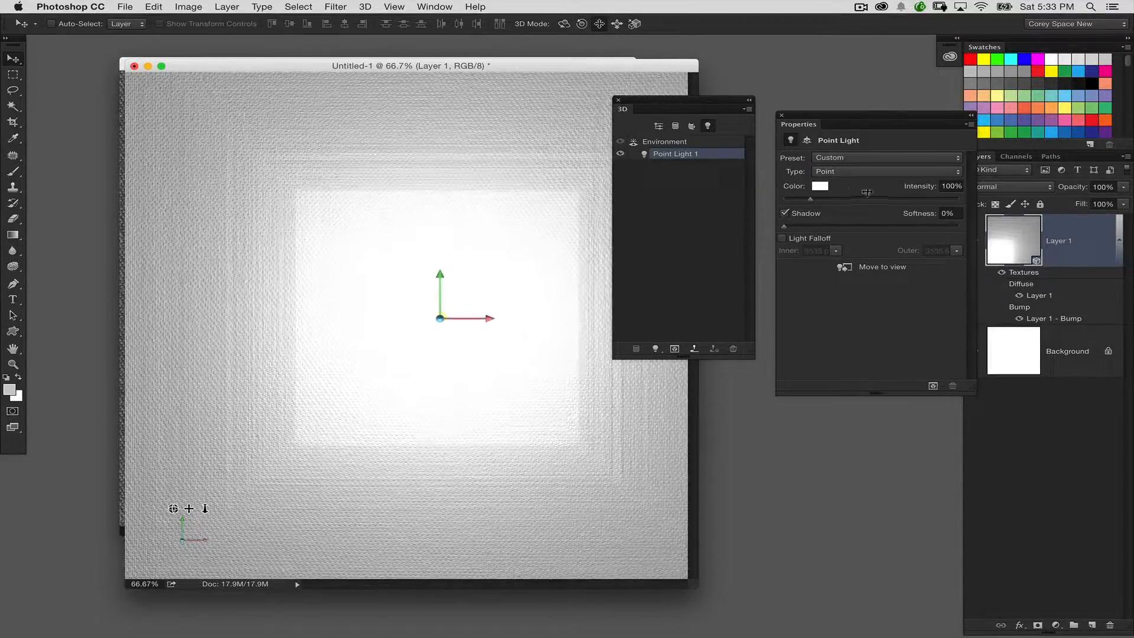
Step: Set the point light's intensity to 75%, slide it closer to the fabric surface, and inspect the Layer 1 material at 100% zoom
drag(810, 199, 803, 199)
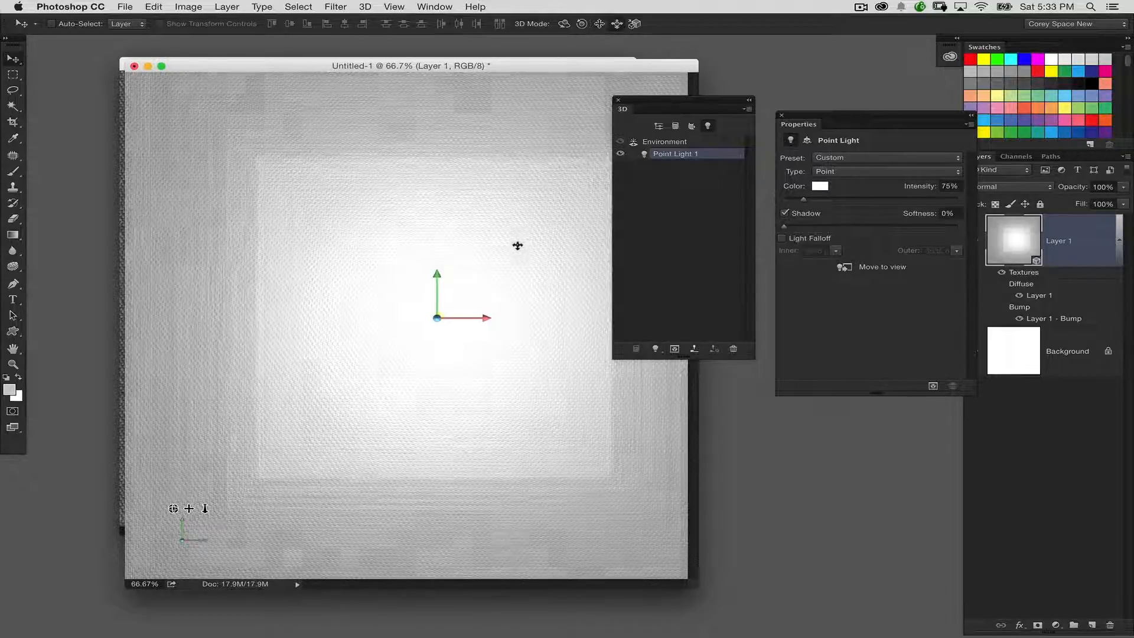
drag(517, 245, 473, 193)
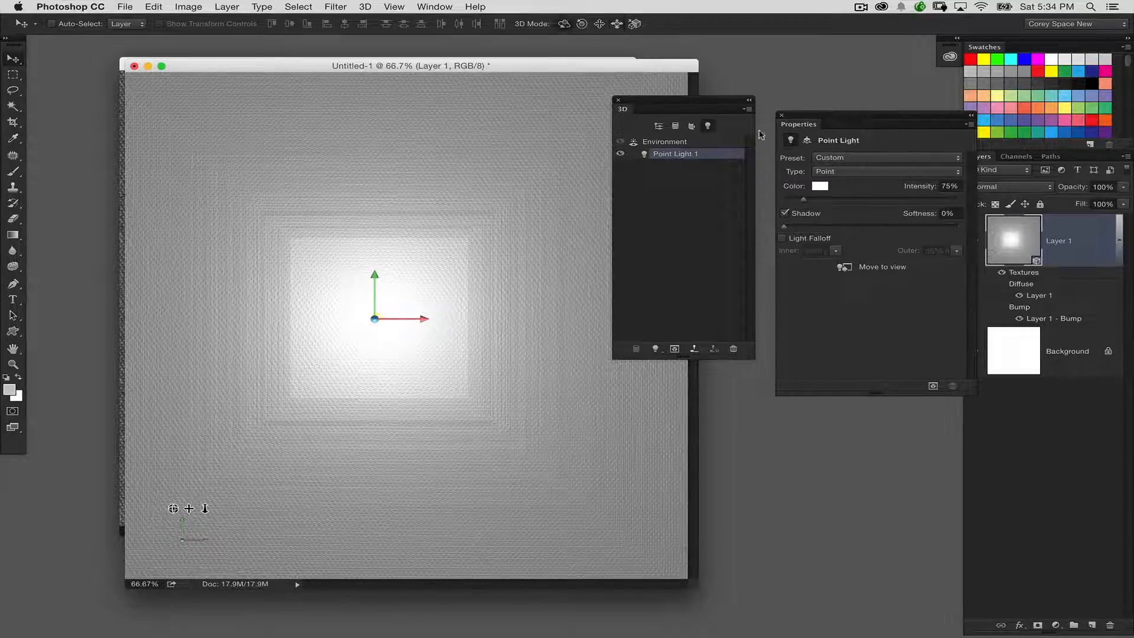
key(super+1)
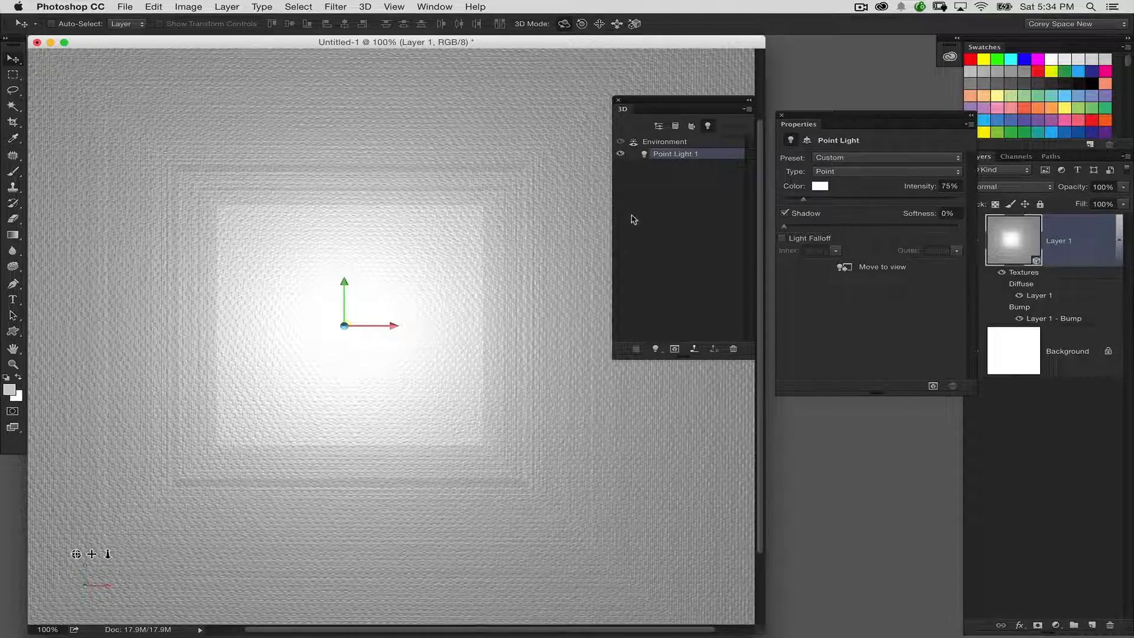
click(658, 126)
click(737, 190)
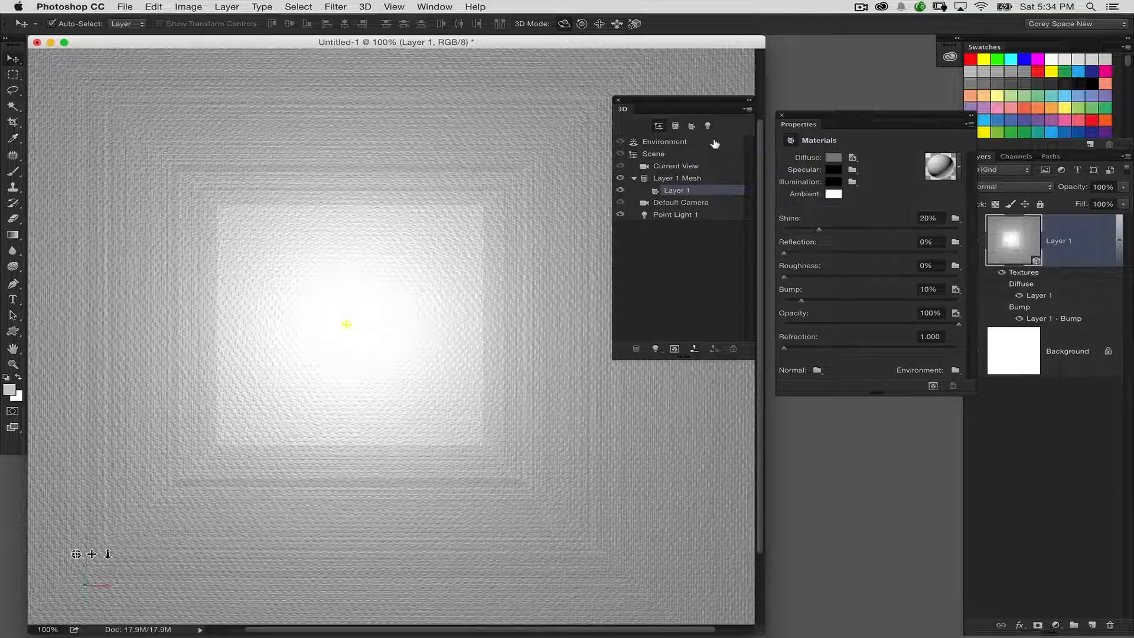
key(super+n)
click(505, 284)
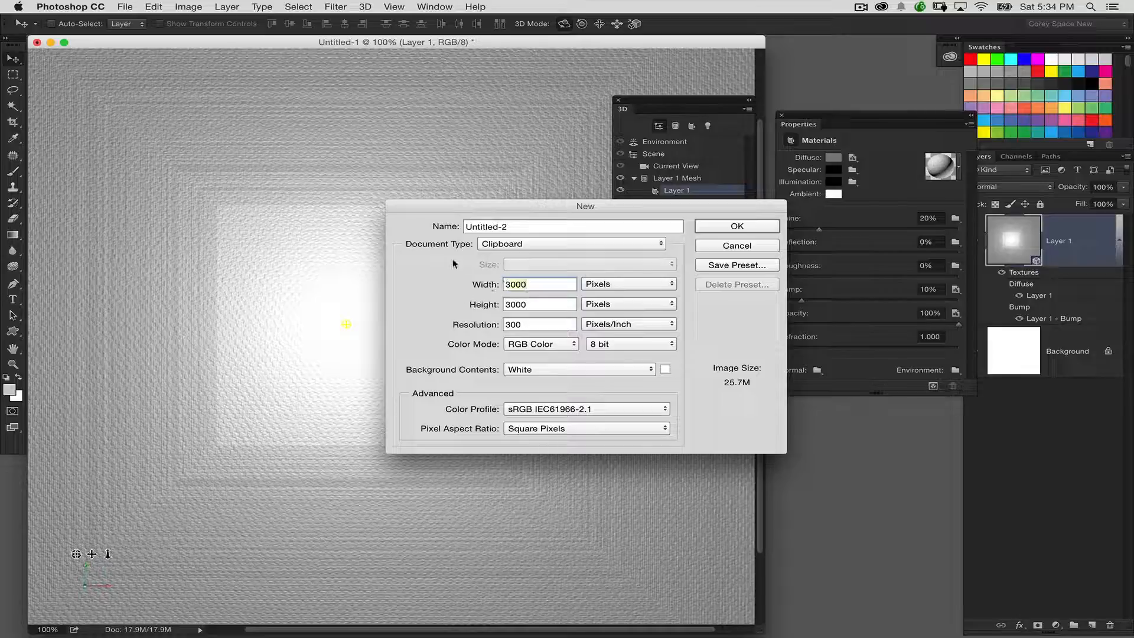
text(1000)
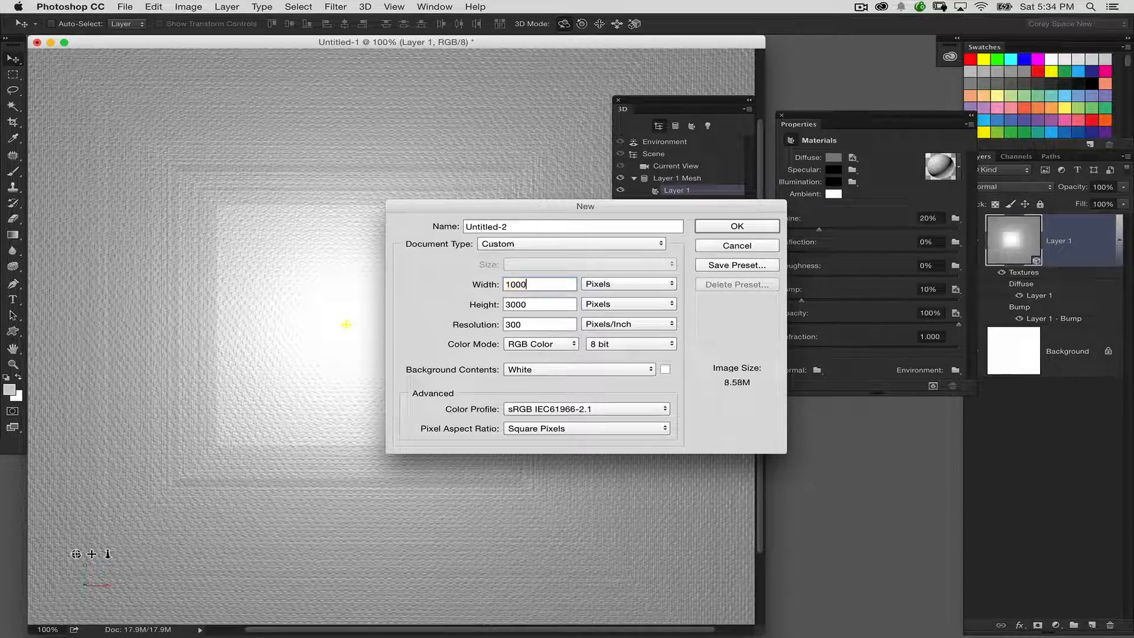
key(Tab)
text(5000)
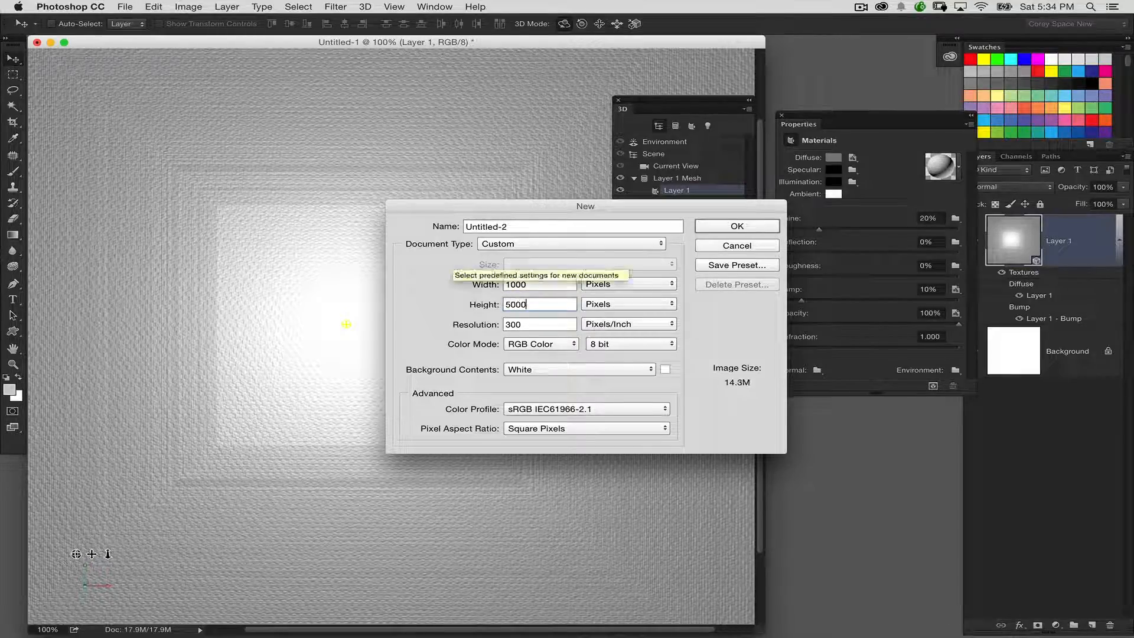
key(Return)
key(super+w)
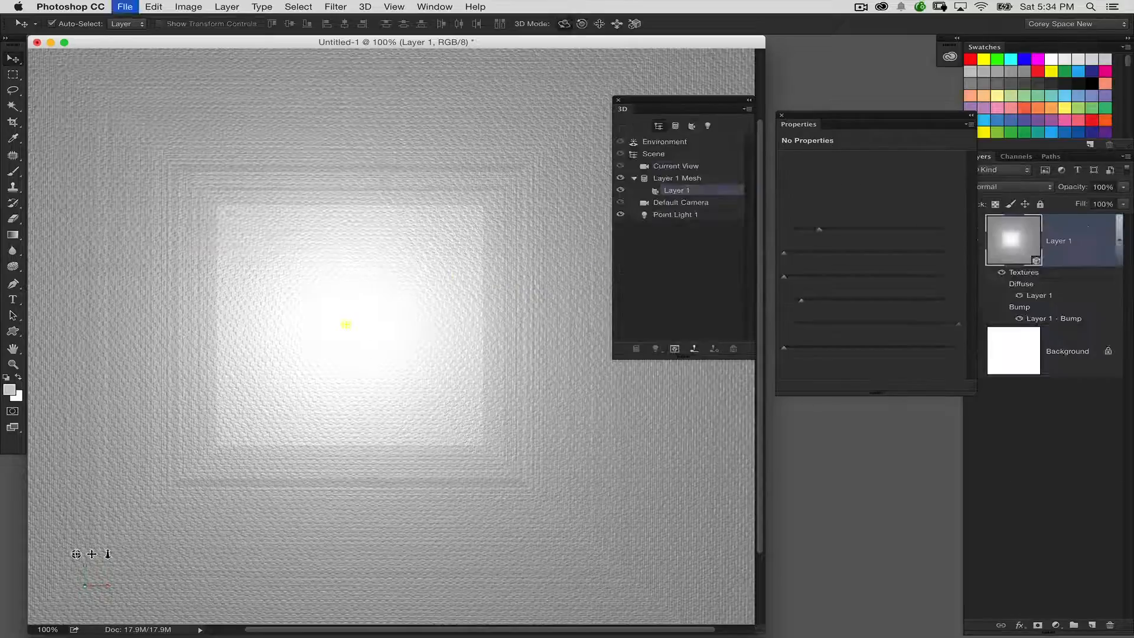
Step: Create a new document 2000 pixels wide and 1000 pixels high at 300 pixels/inch with a white background
key(super+n)
click(502, 285)
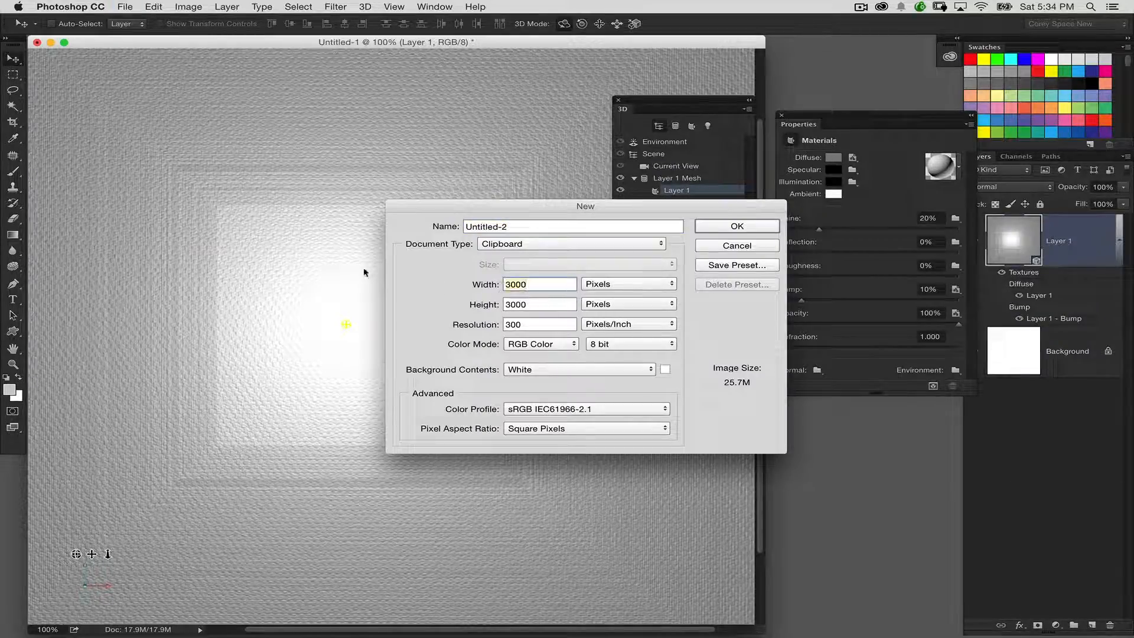
text(2000)
key(Tab)
text(1000)
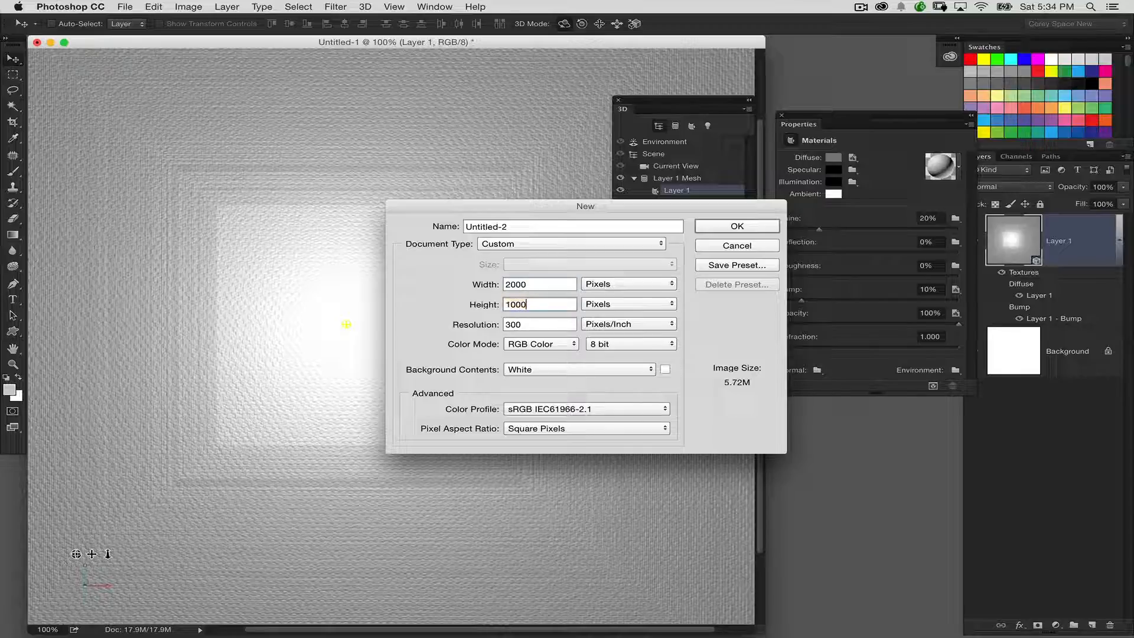
key(Return)
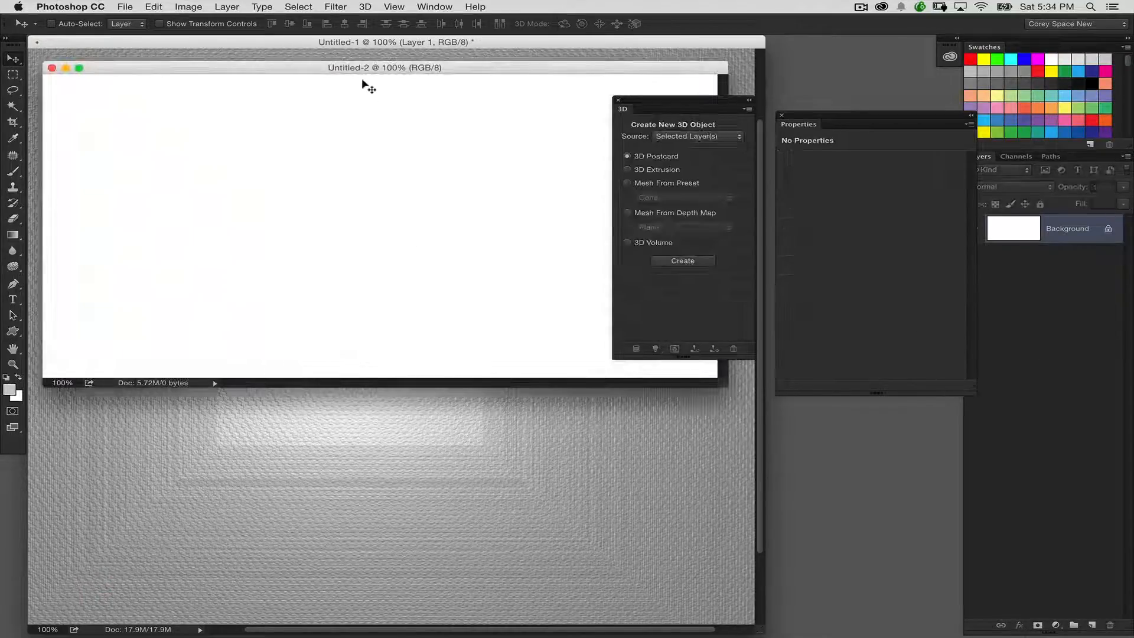
Step: Copy the 3D postcard layer from Untitled-1 into the new Untitled-2 document and minimize the original document
key(super+w)
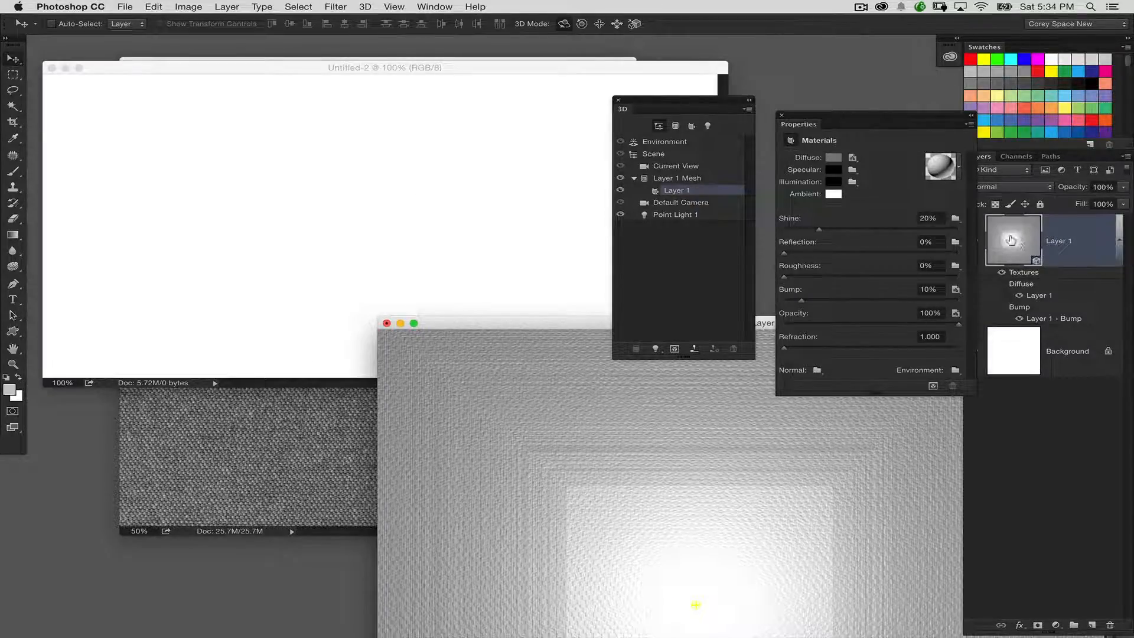
drag(1017, 244, 440, 231)
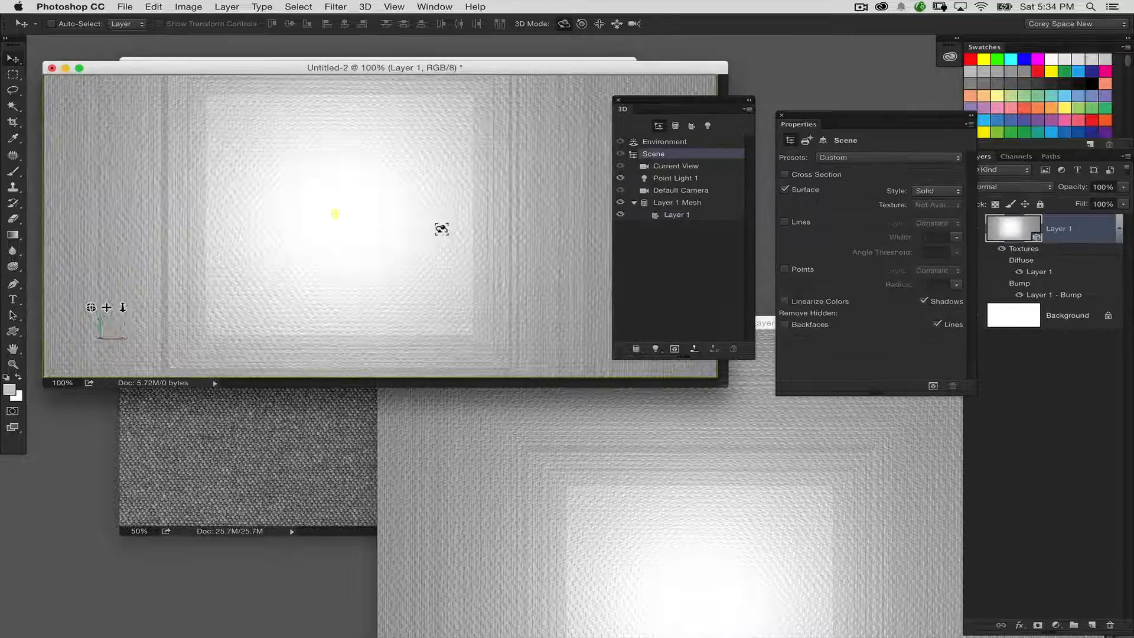
click(501, 423)
click(399, 323)
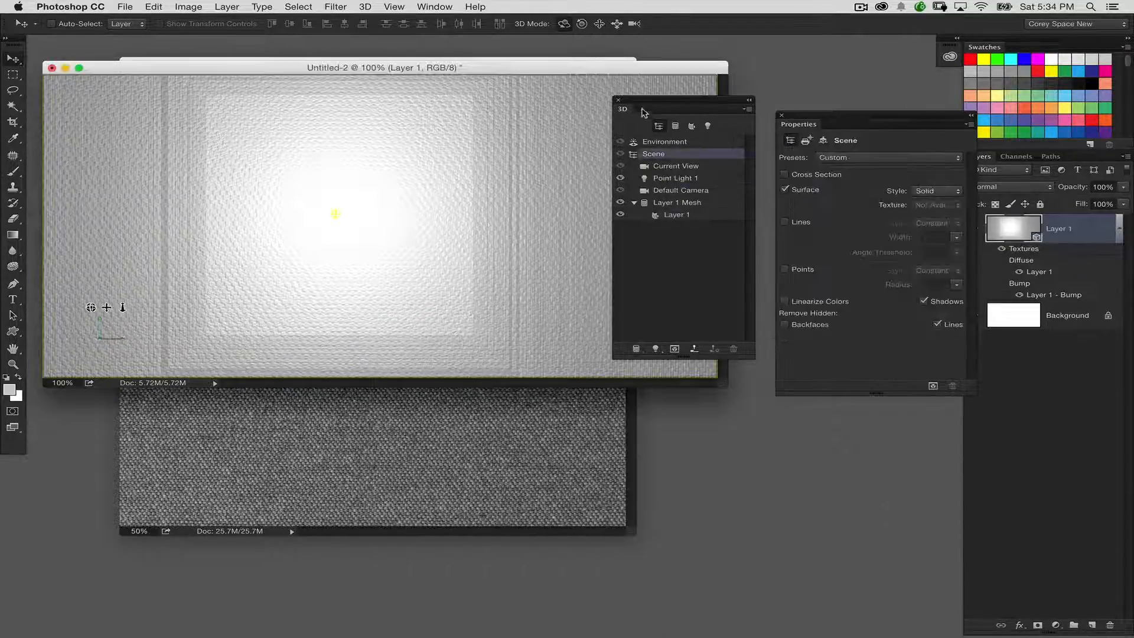
Step: Set the field of view of the 3D scene's Current View camera to a 10 mm lens
drag(648, 106, 668, 226)
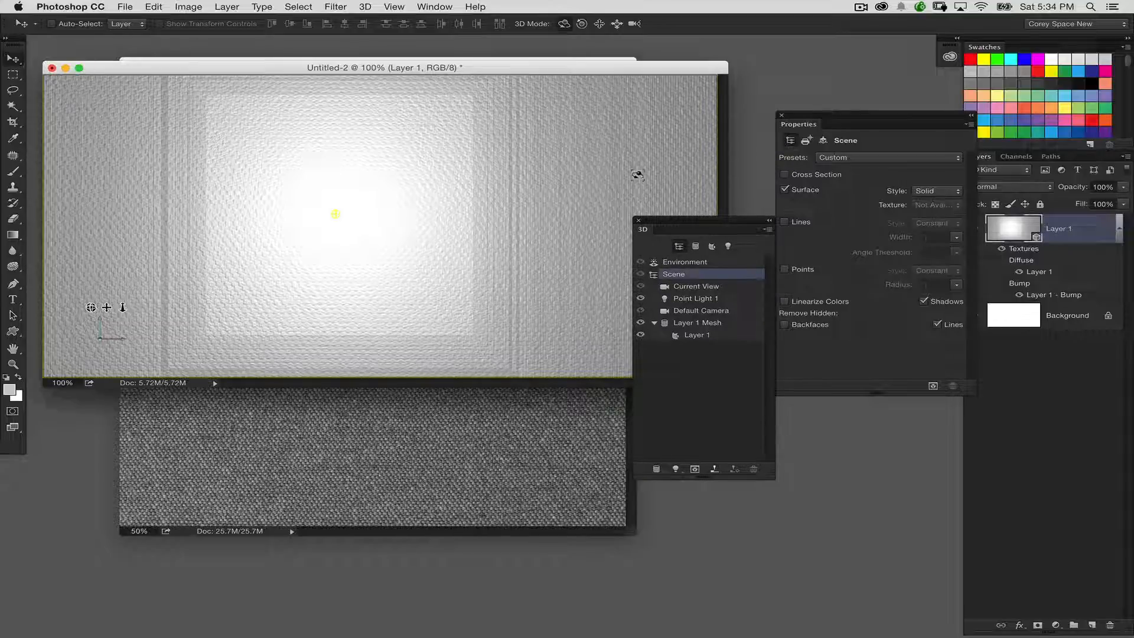
click(717, 291)
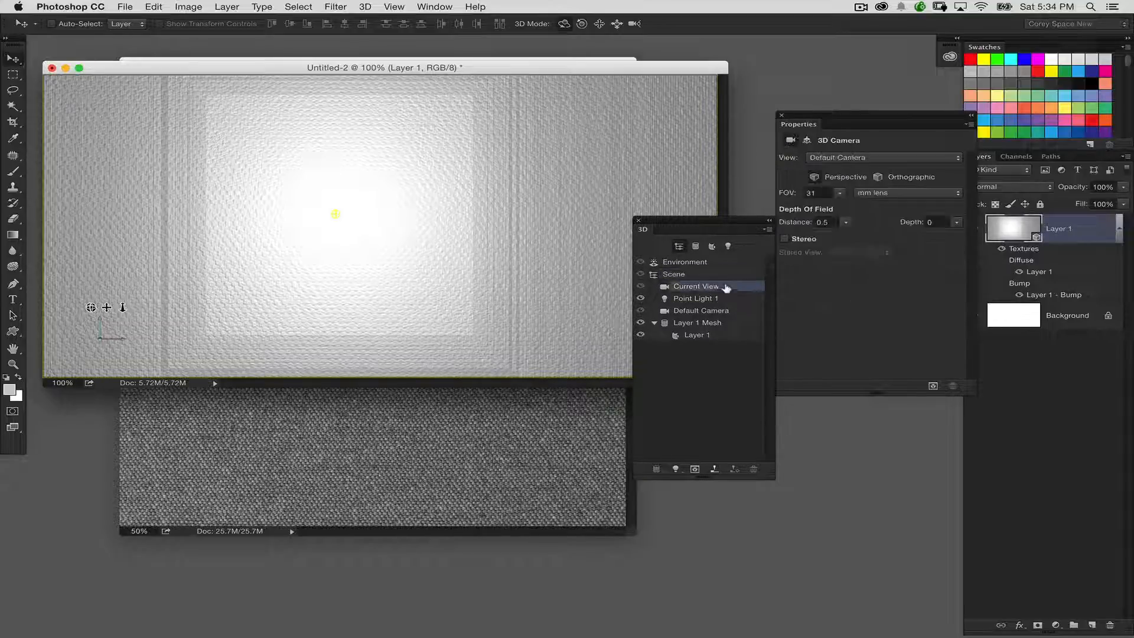
drag(738, 229, 699, 235)
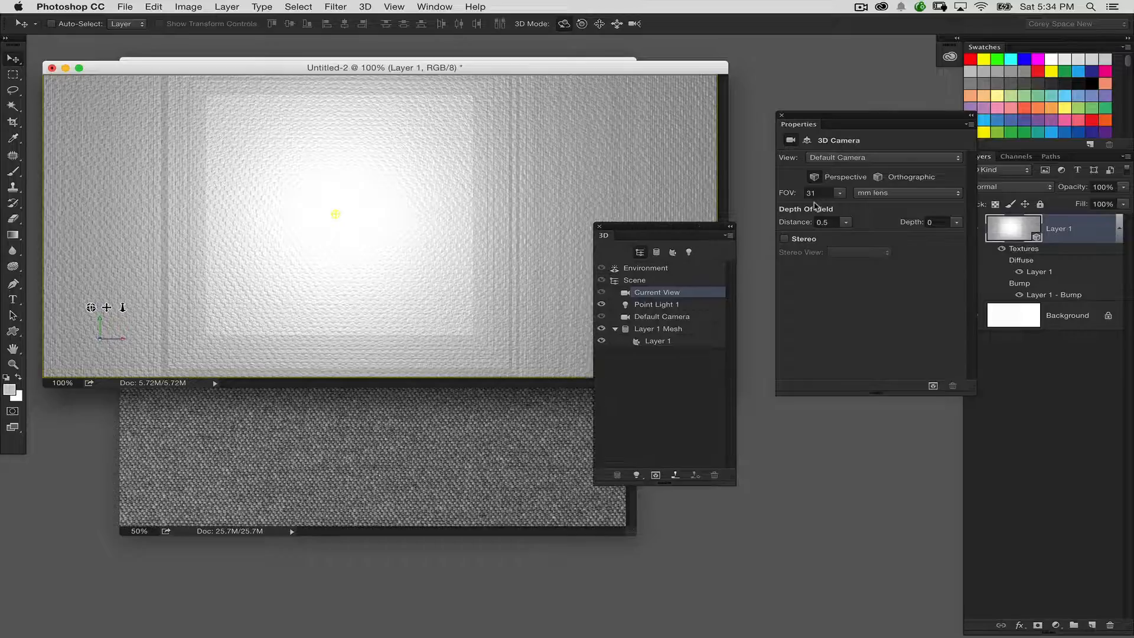
click(821, 193)
text(10)
key(Return)
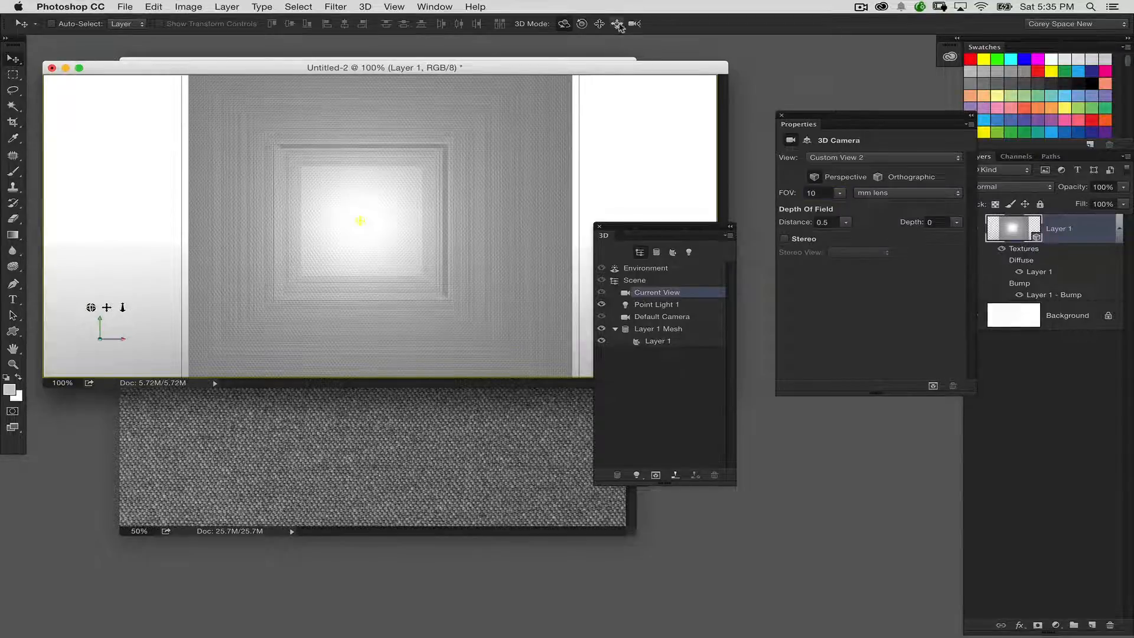
Step: Slide the camera closer to the postcard and orbit it to view the fabric surface at an angle
click(618, 24)
drag(664, 228, 726, 242)
drag(638, 195, 645, 444)
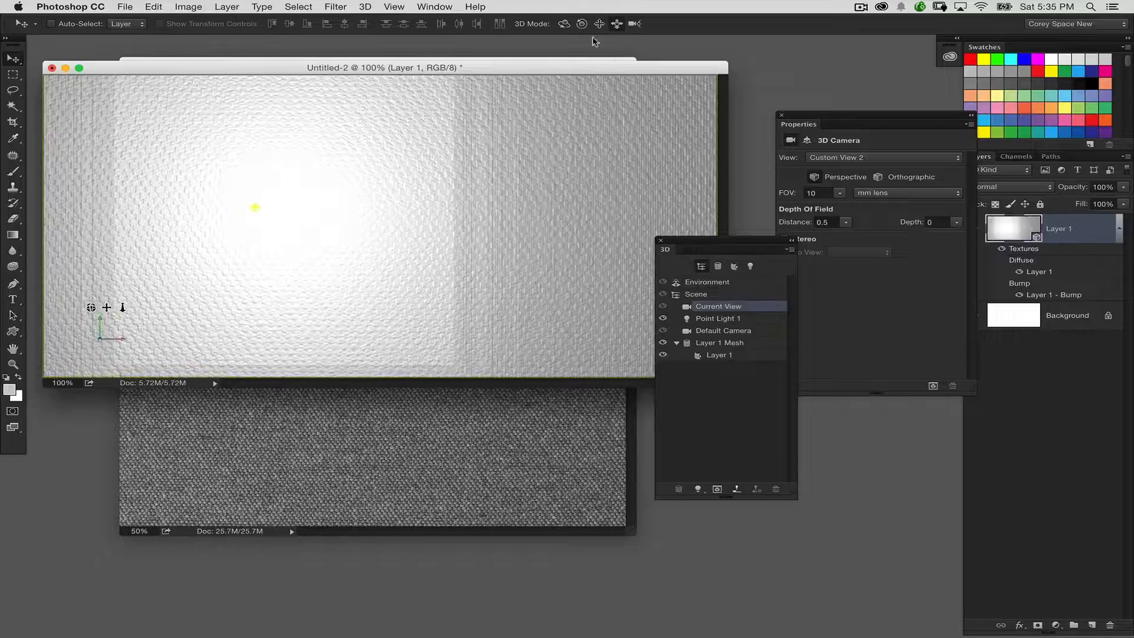
click(566, 25)
drag(619, 188, 625, 90)
Step: Pan and slide the camera so the tilted fabric fills the canvas with the bright area at upper center
click(600, 23)
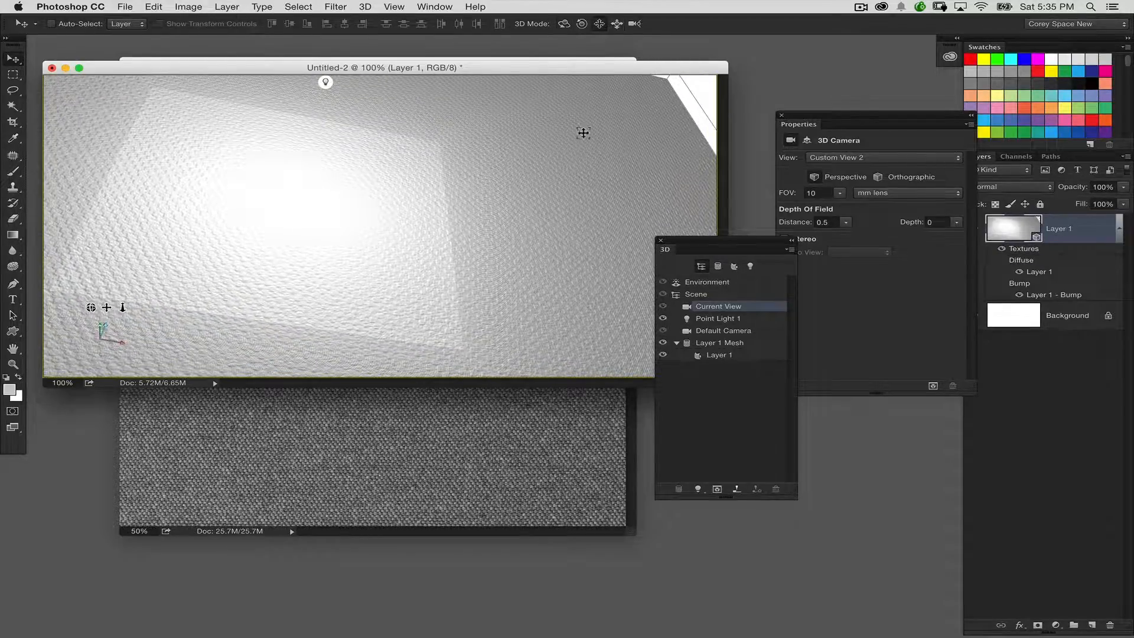
drag(582, 132, 606, 144)
click(617, 23)
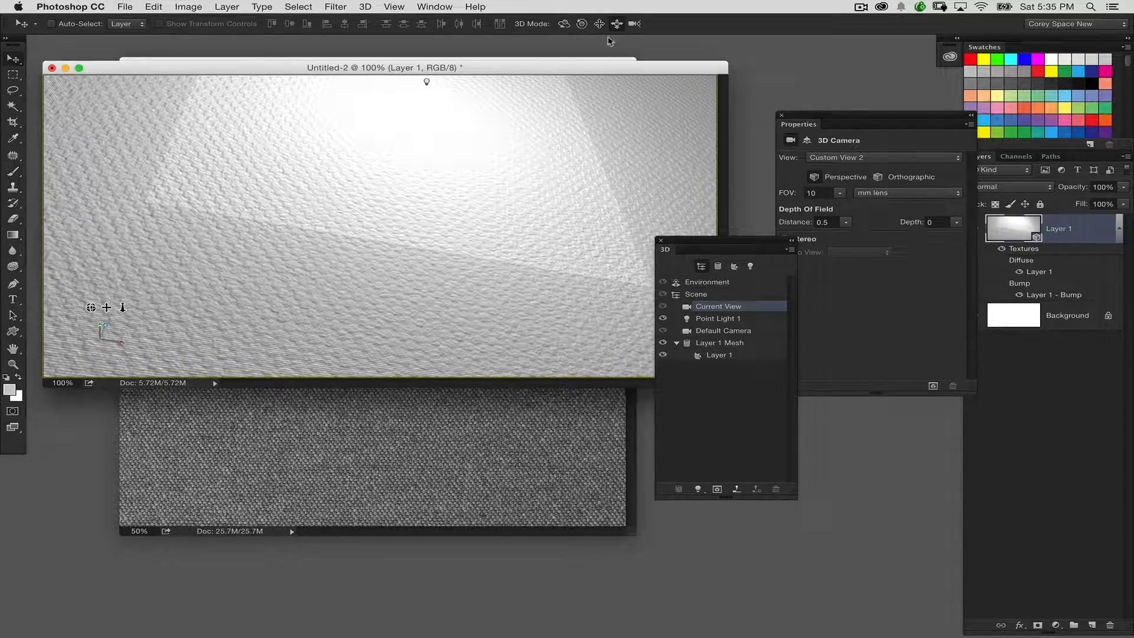
click(599, 24)
drag(602, 105, 603, 111)
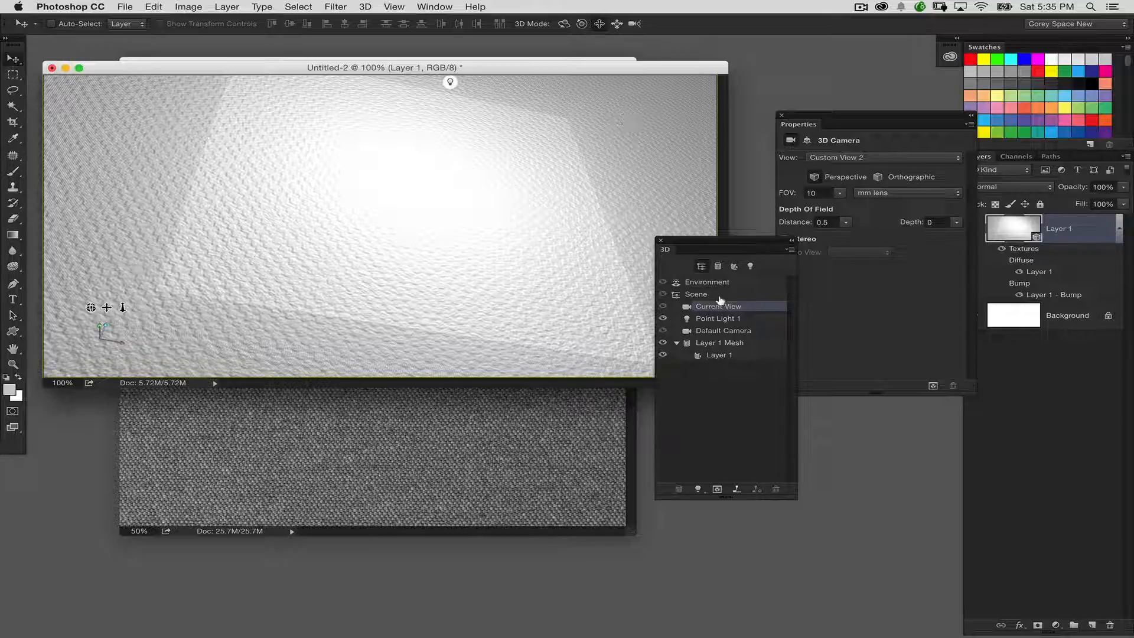
Step: Change the camera's field of view to a 5 mm lens, then slide it closer and orbit slightly so the fabric fills the canvas
click(800, 192)
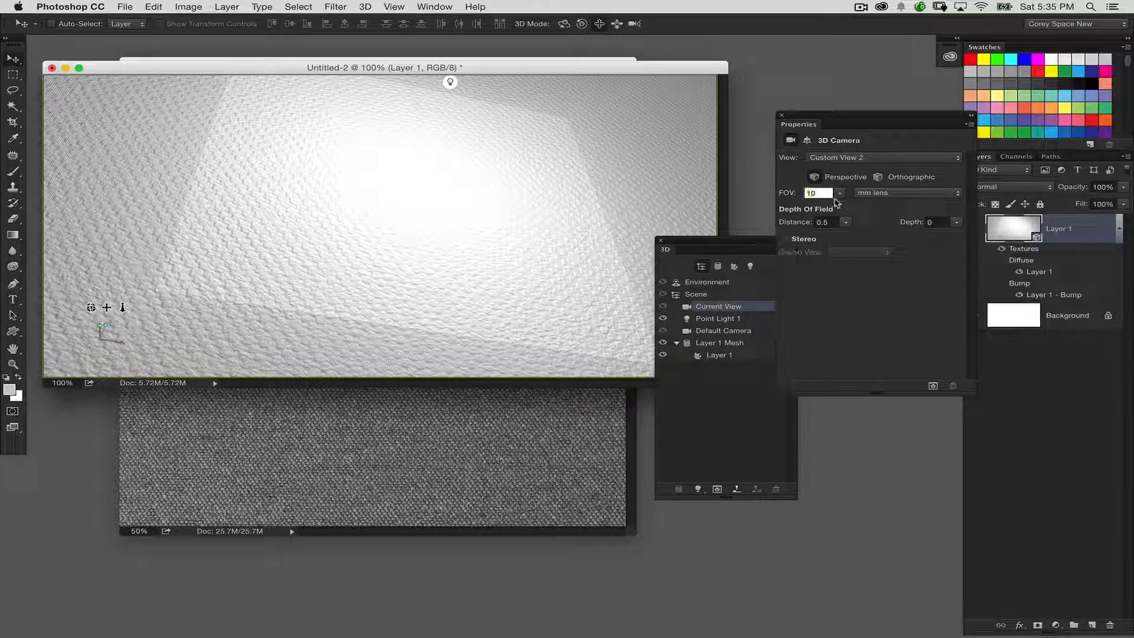
text(5)
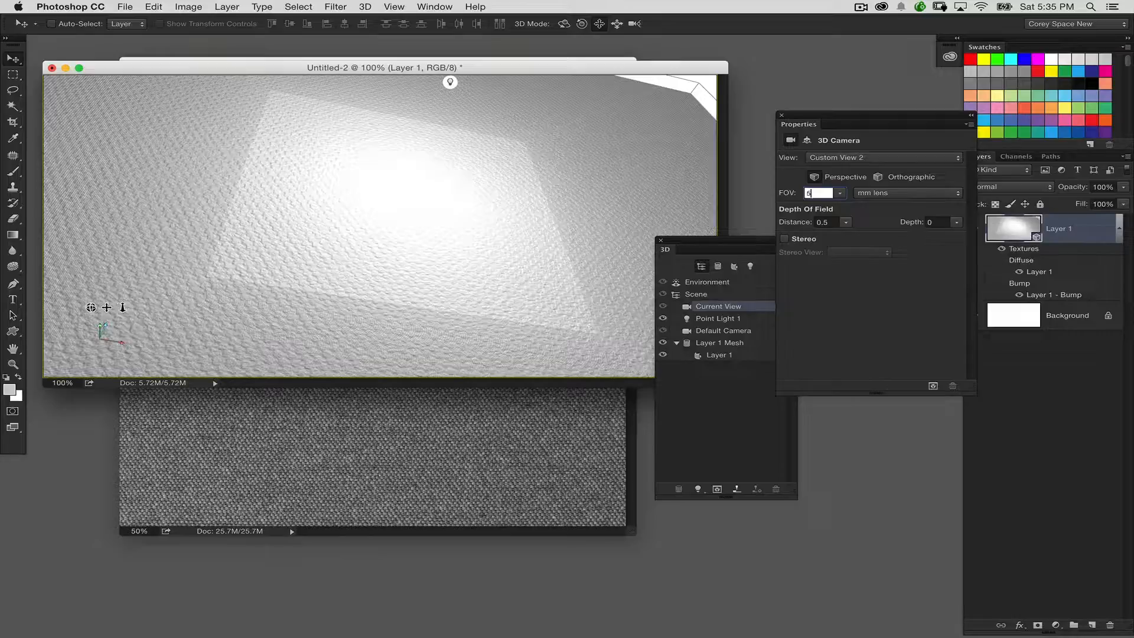
key(Return)
click(617, 23)
drag(620, 101, 618, 175)
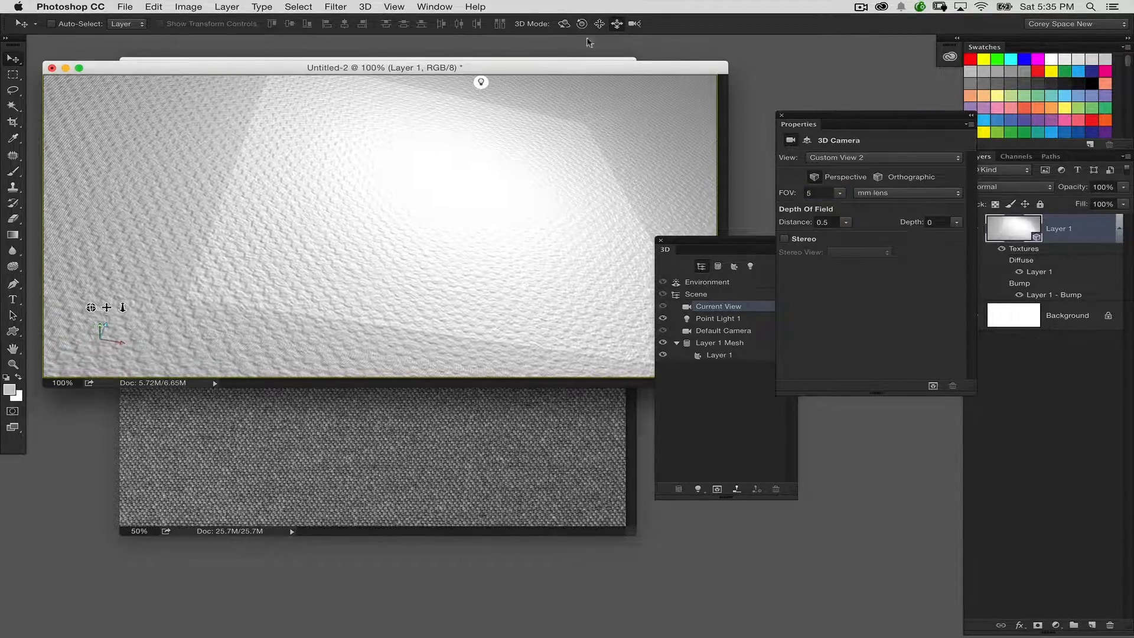
click(564, 25)
mouse_move(626, 121)
mouse_down()
mouse_move(610, 116)
mouse_move(580, 158)
mouse_move(630, 122)
mouse_up()
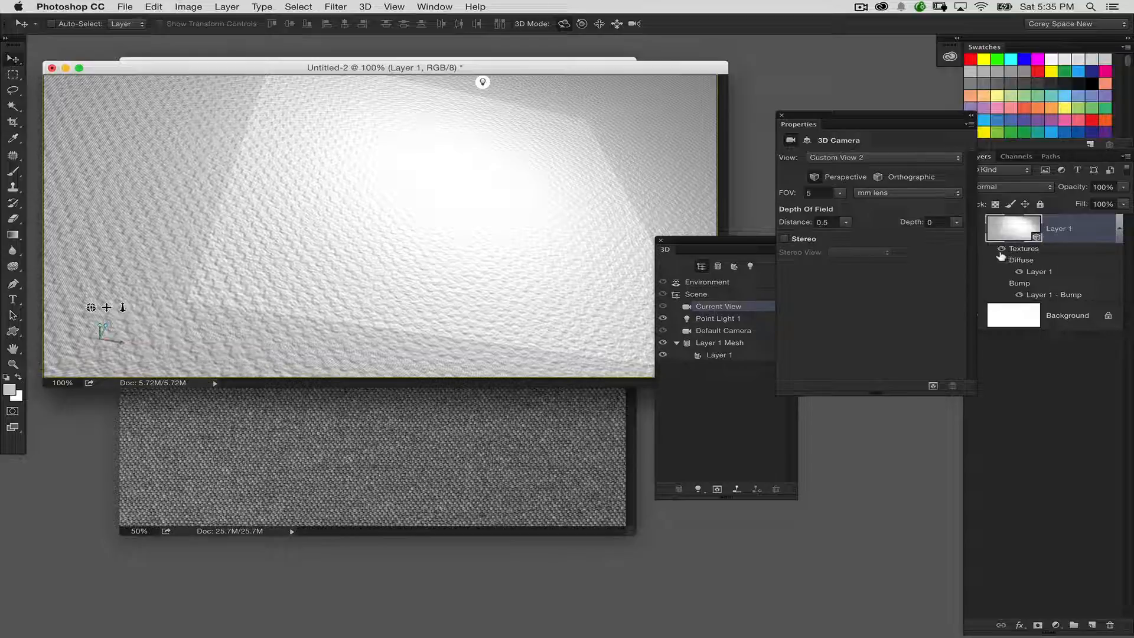
Step: Open the postcard's diffuse texture and add the text "greeting" in Swis721 BlkEx BT Black near the middle of the canvas
double_click(1037, 271)
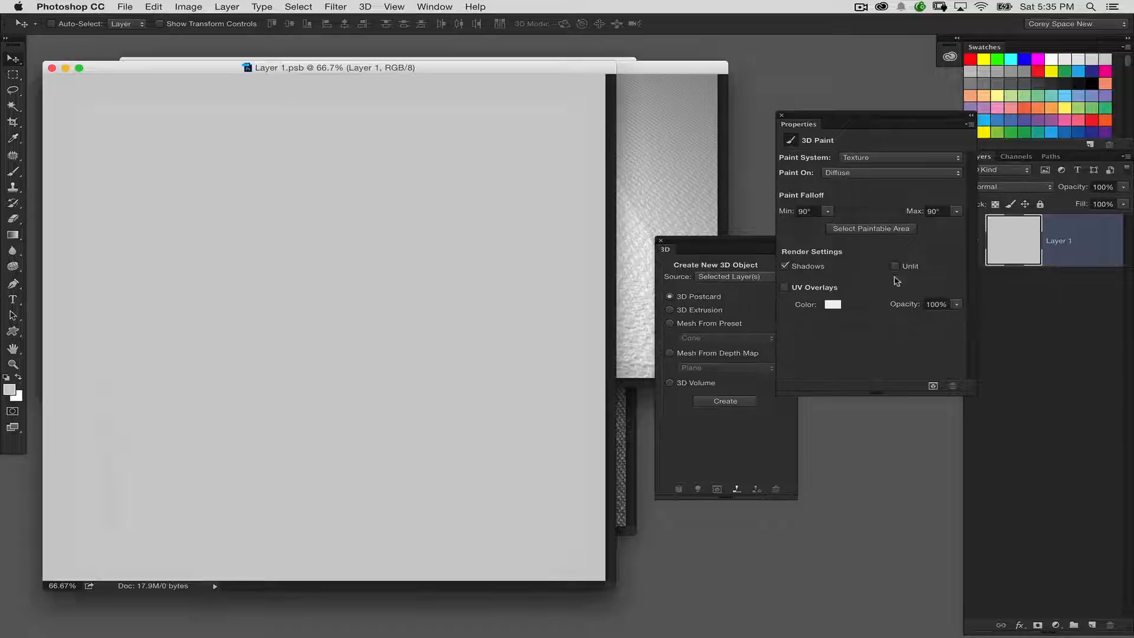
click(13, 299)
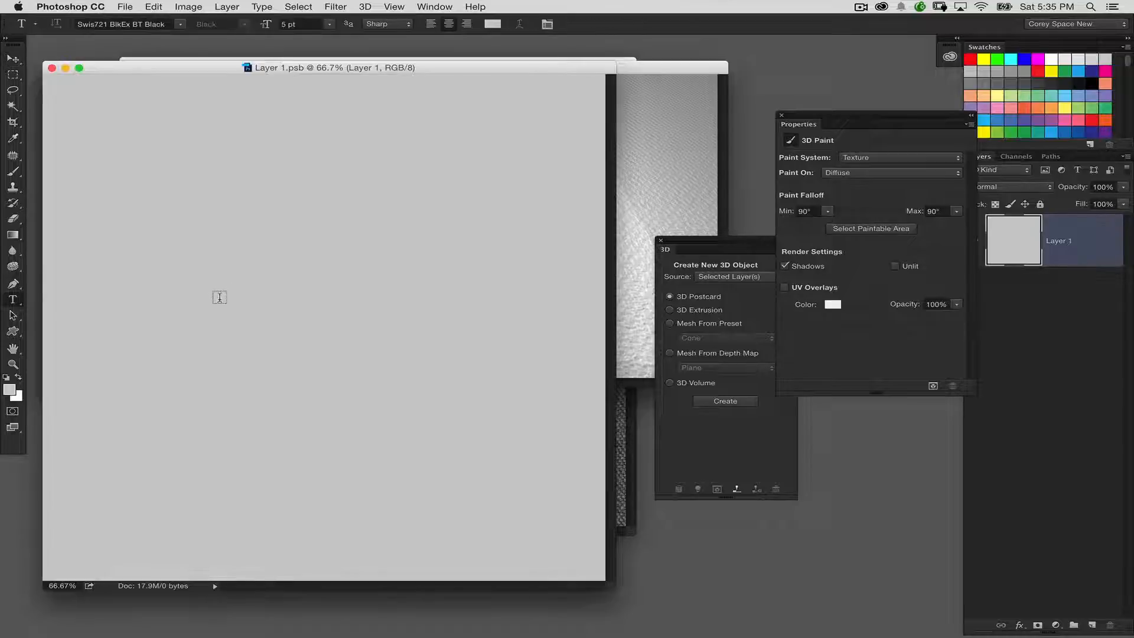
click(220, 299)
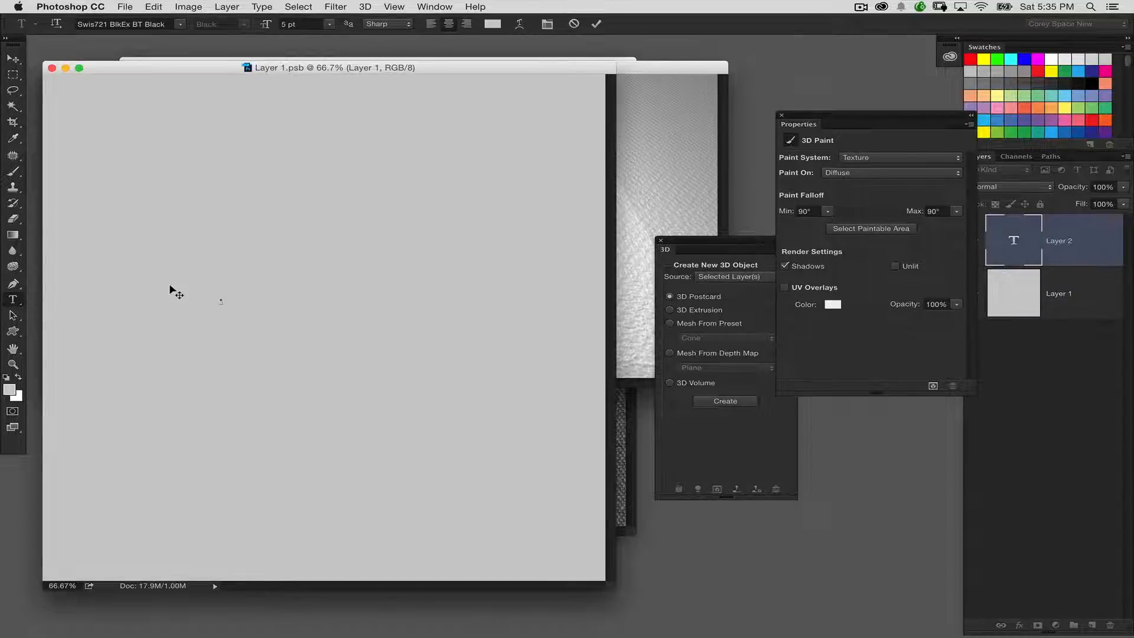
click(20, 60)
Step: Scale the tiny "greeting" text up proportionally to about 3400% with Free Transform
key(super+t)
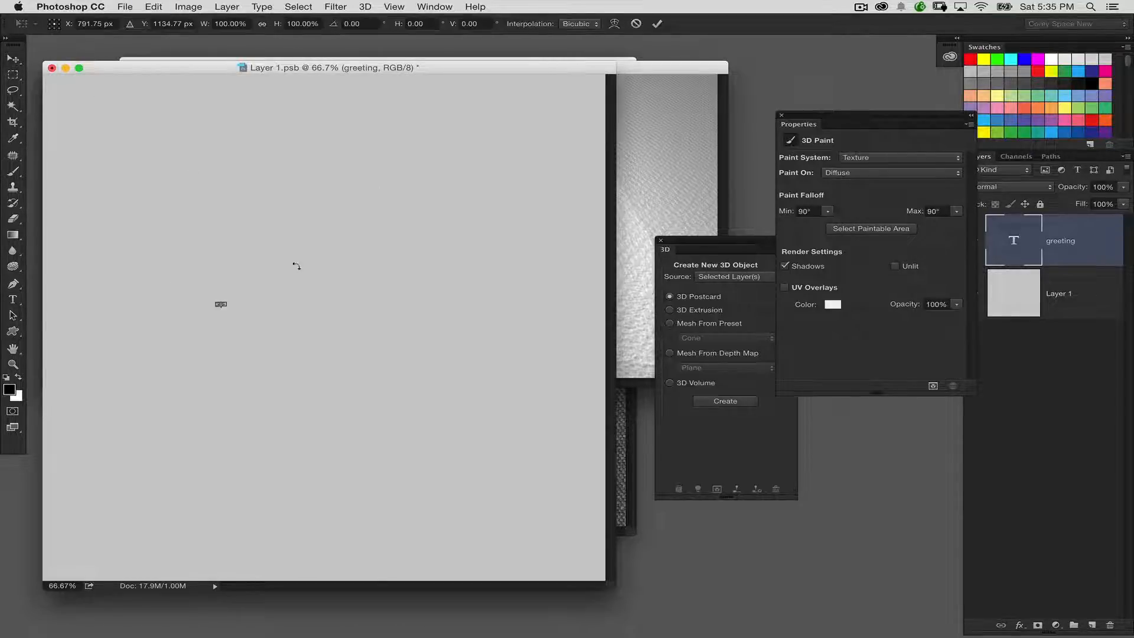
drag(227, 307, 437, 382)
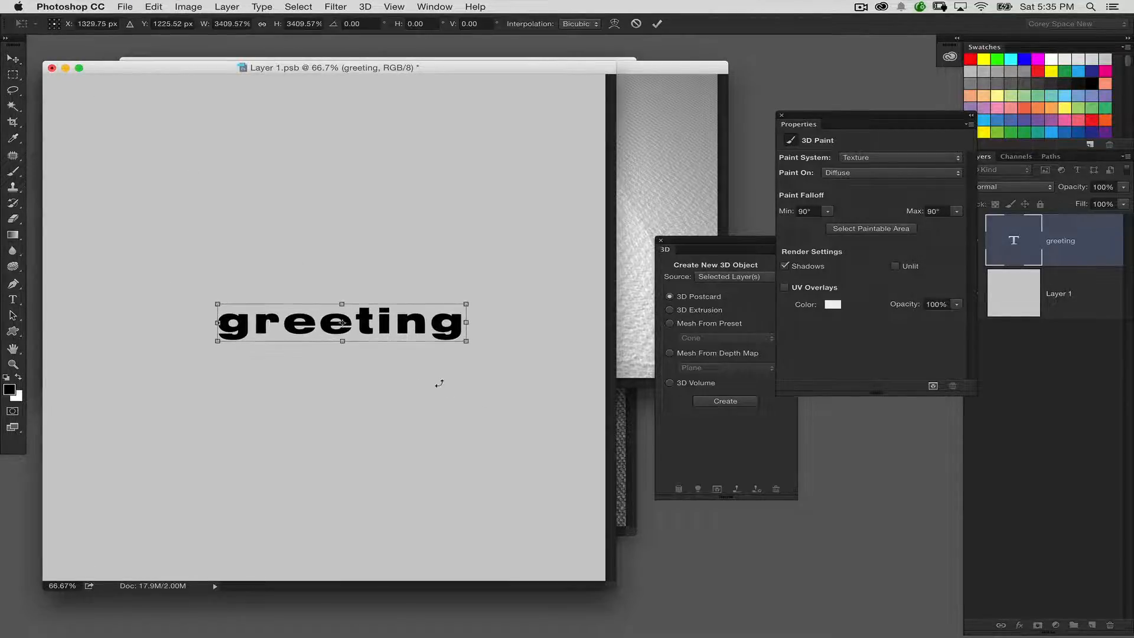
key(Return)
Step: Add an "s" to the end of the text so it reads "greetings"
double_click(997, 237)
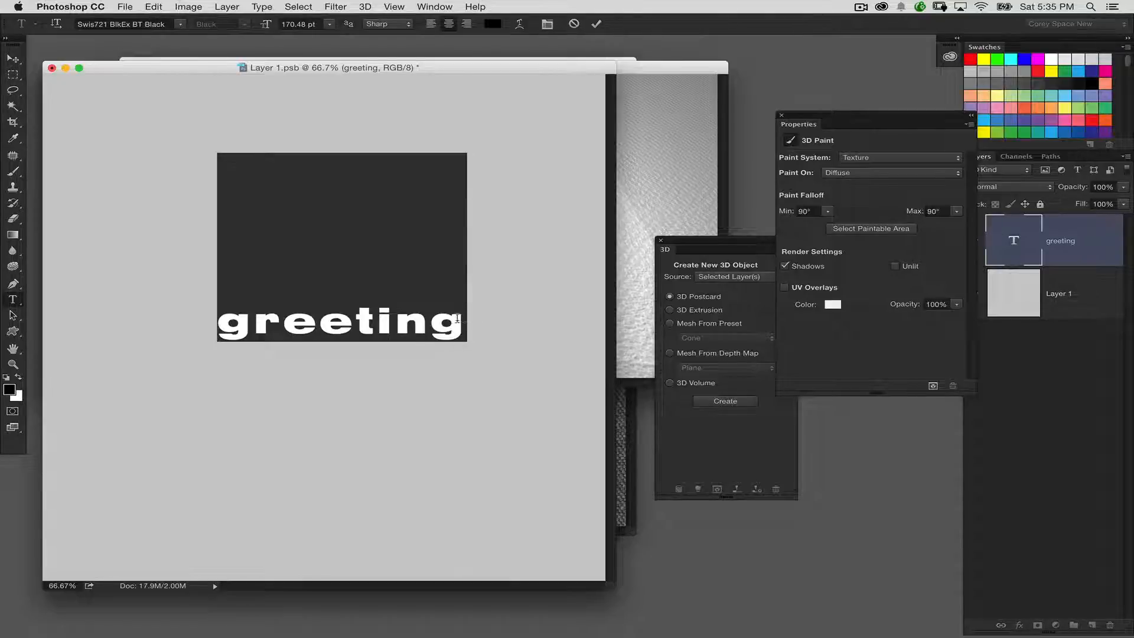
click(457, 318)
text(s)
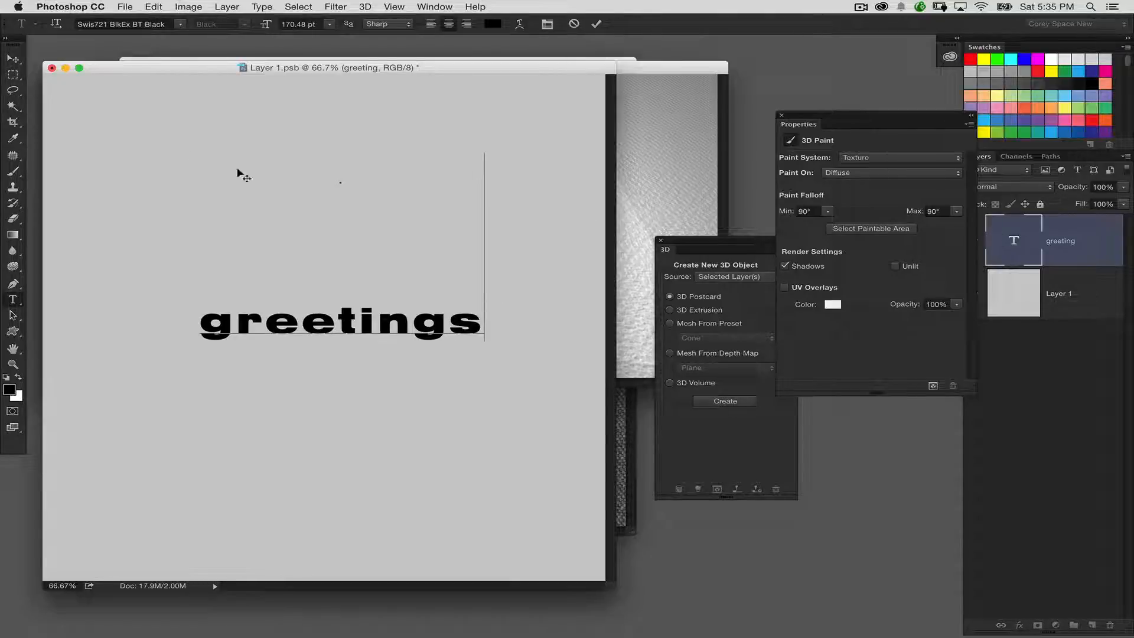
Step: Set the font of the "greetings" text to Zapfino Regular and reposition the text on the canvas
double_click(999, 236)
click(180, 24)
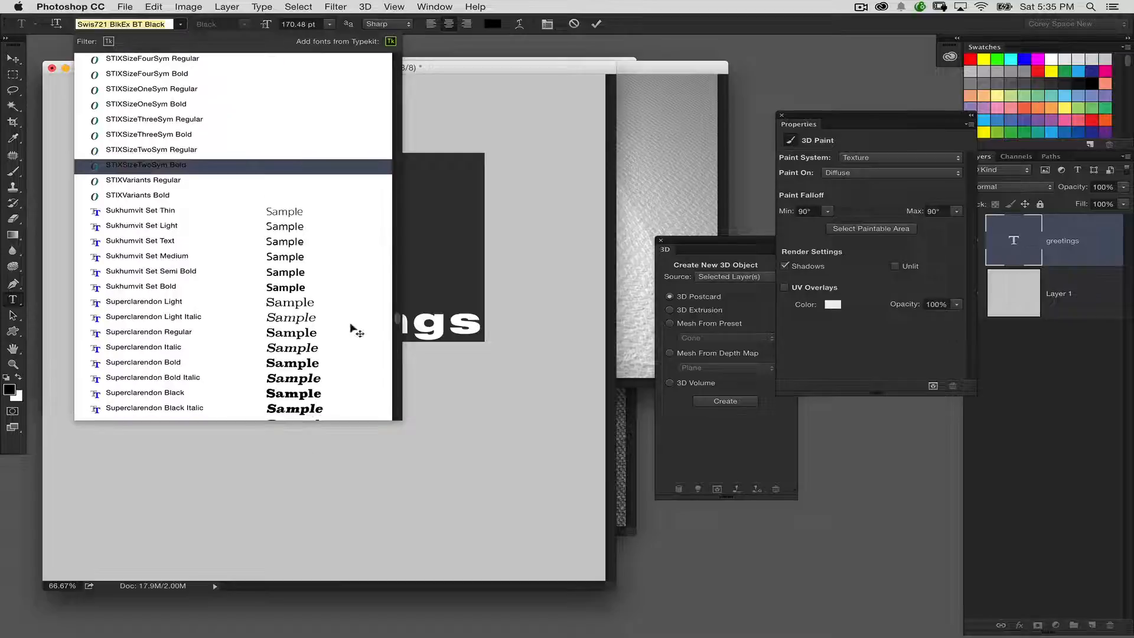
mouse_move(399, 322)
mouse_down()
mouse_move(398, 370)
mouse_move(391, 343)
mouse_up()
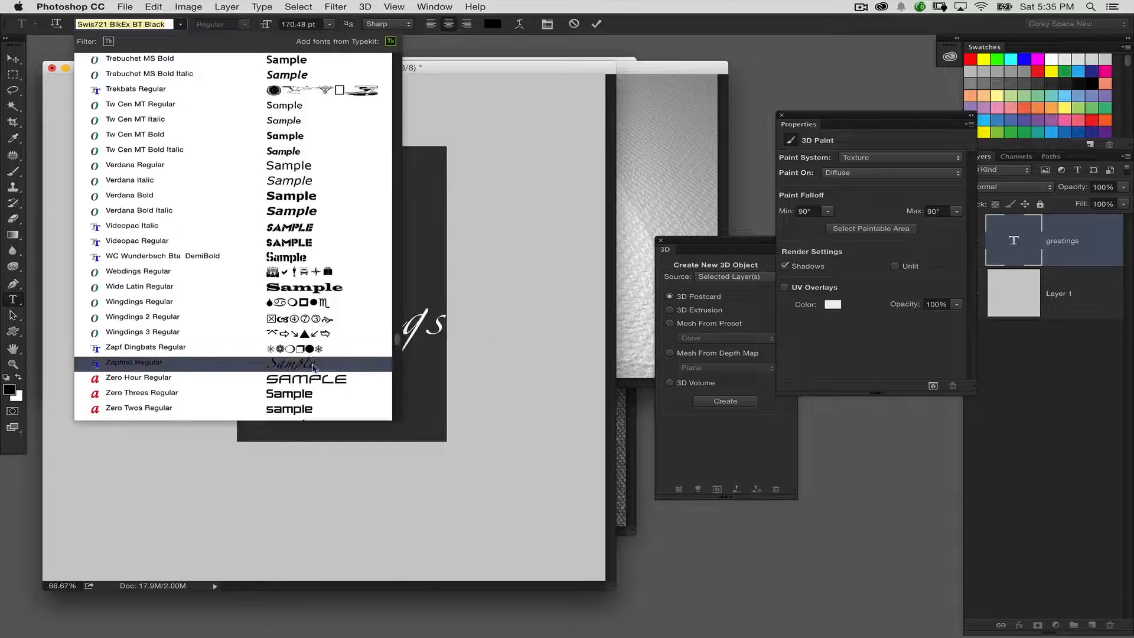
click(263, 363)
click(13, 60)
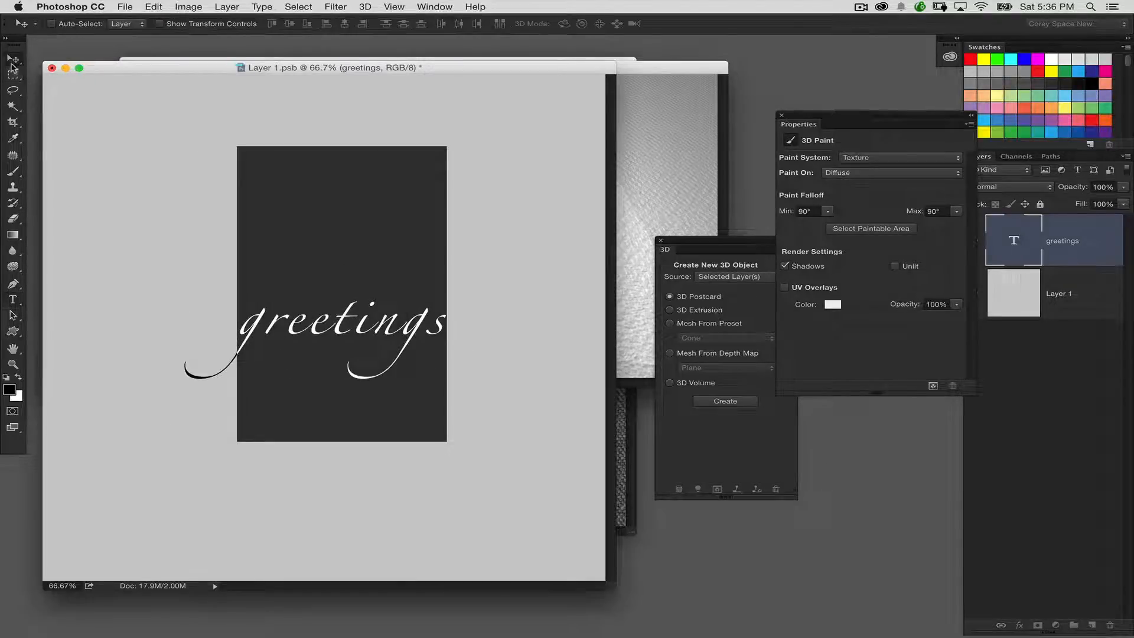
drag(322, 310, 228, 310)
Step: Replace the initial lowercase g with a capital G so the text reads "Greetings", and nudge it into place
double_click(1021, 232)
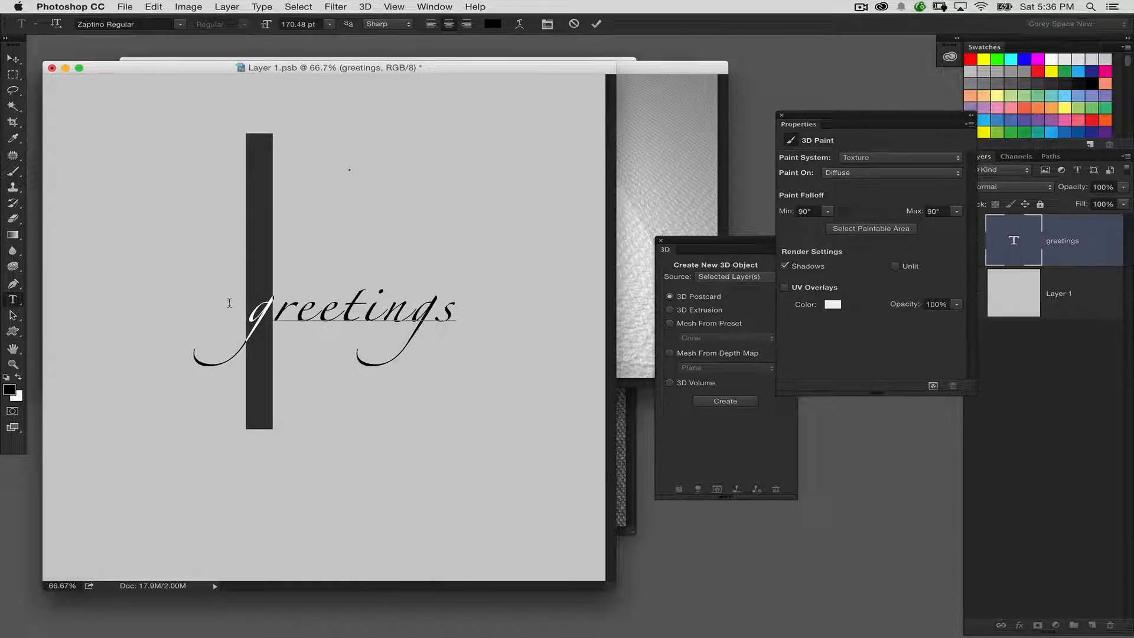
text(G)
click(13, 59)
drag(307, 270, 299, 260)
Step: Center the "Greetings" text horizontally and vertically on the whole canvas, and clear the selection
key(super+a)
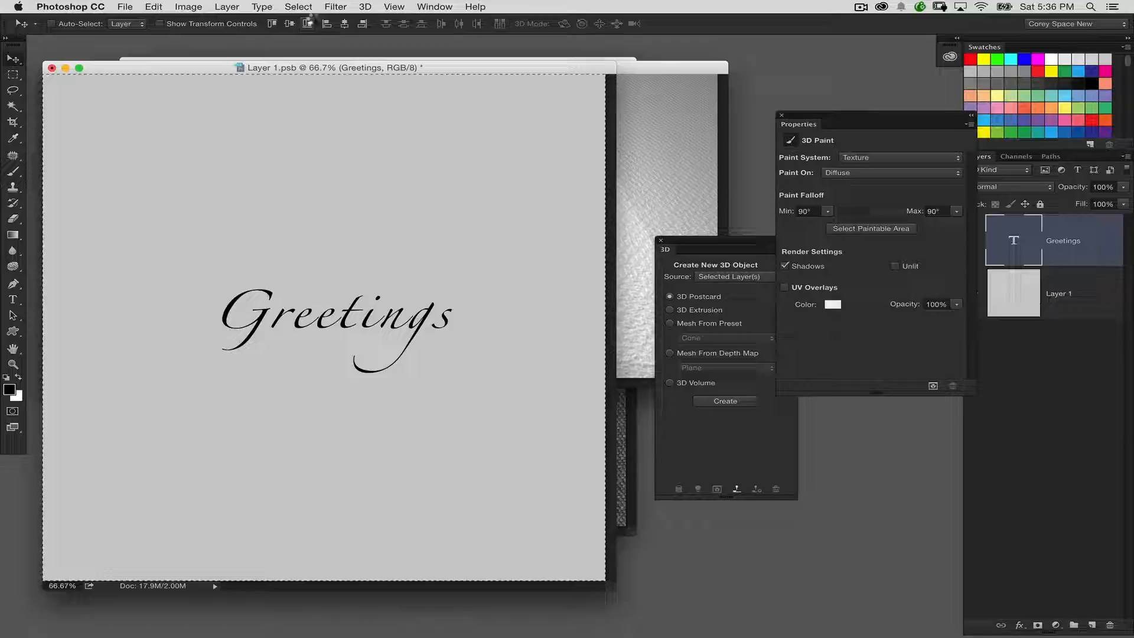
click(345, 24)
click(289, 24)
key(super+d)
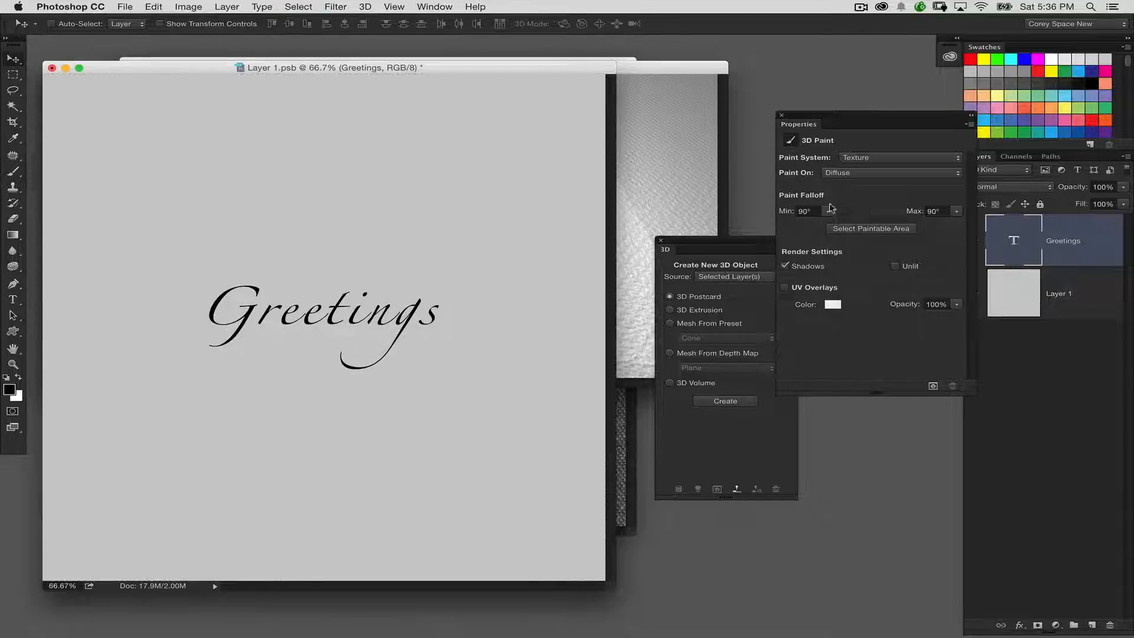
Step: Tighten the letter spacing of the entire "Greetings" text by three increments
double_click(990, 221)
key(alt+Left)
key(alt+Left)
key(alt+Left)
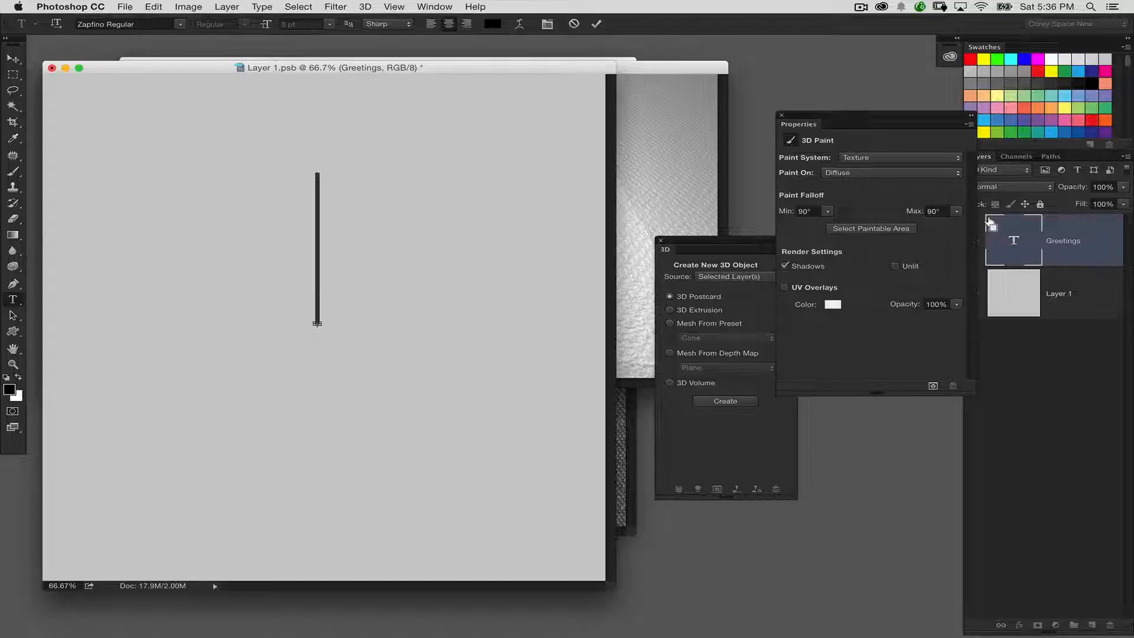
click(12, 58)
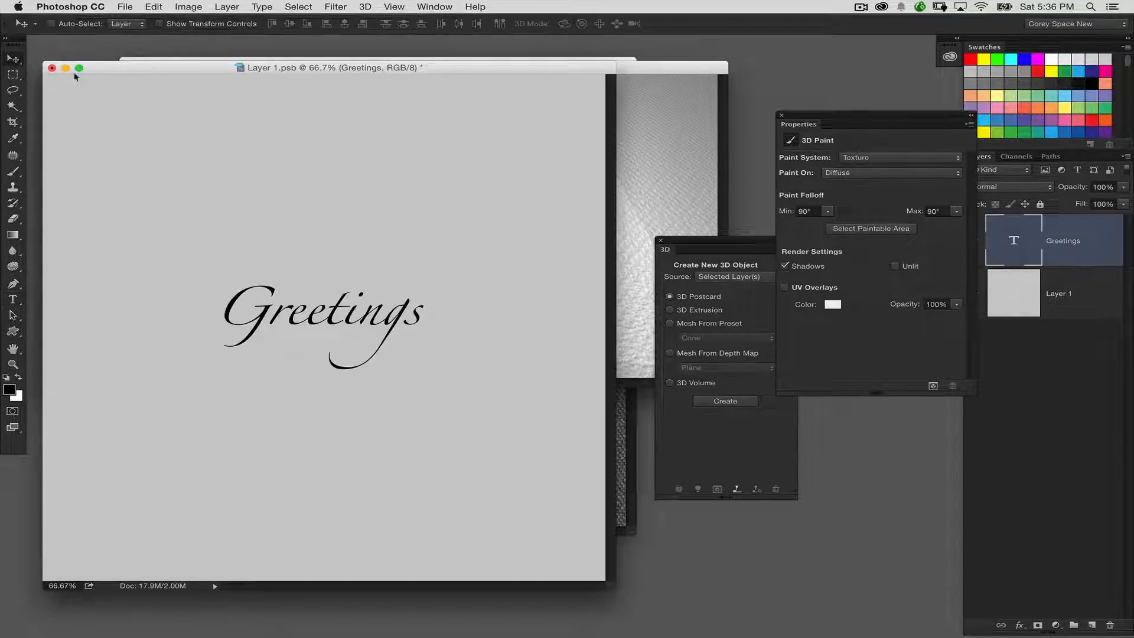
Step: Scale the "Greetings" text down to about 91%, and save and close the texture document to update the 3D postcard
key(ctrl+t)
drag(421, 284, 400, 248)
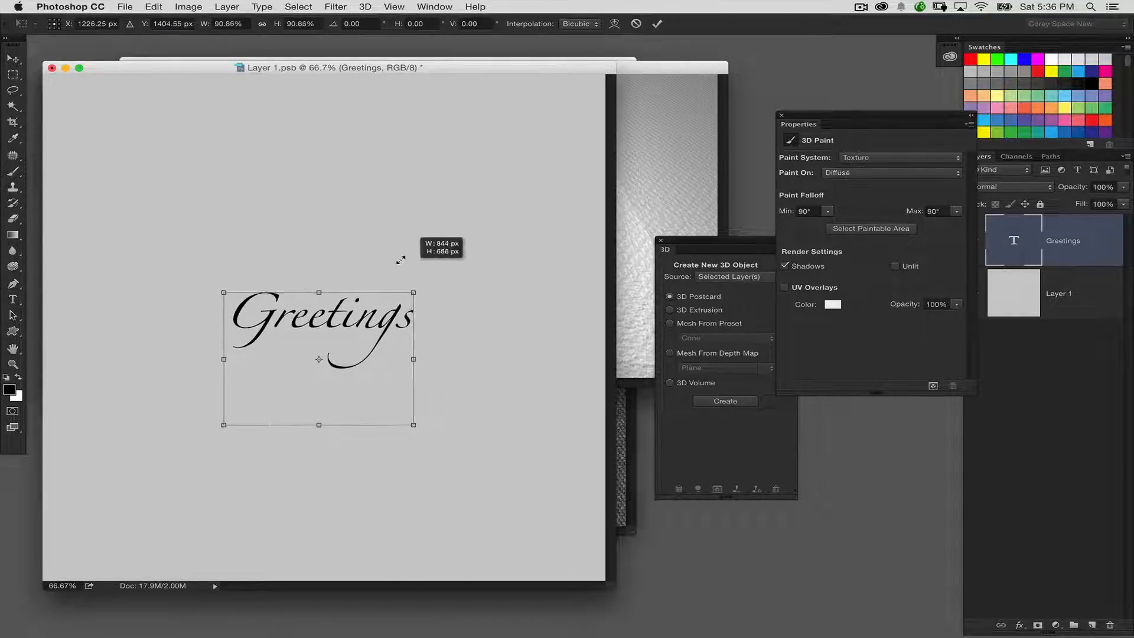
key(Return)
key(ctrl+s)
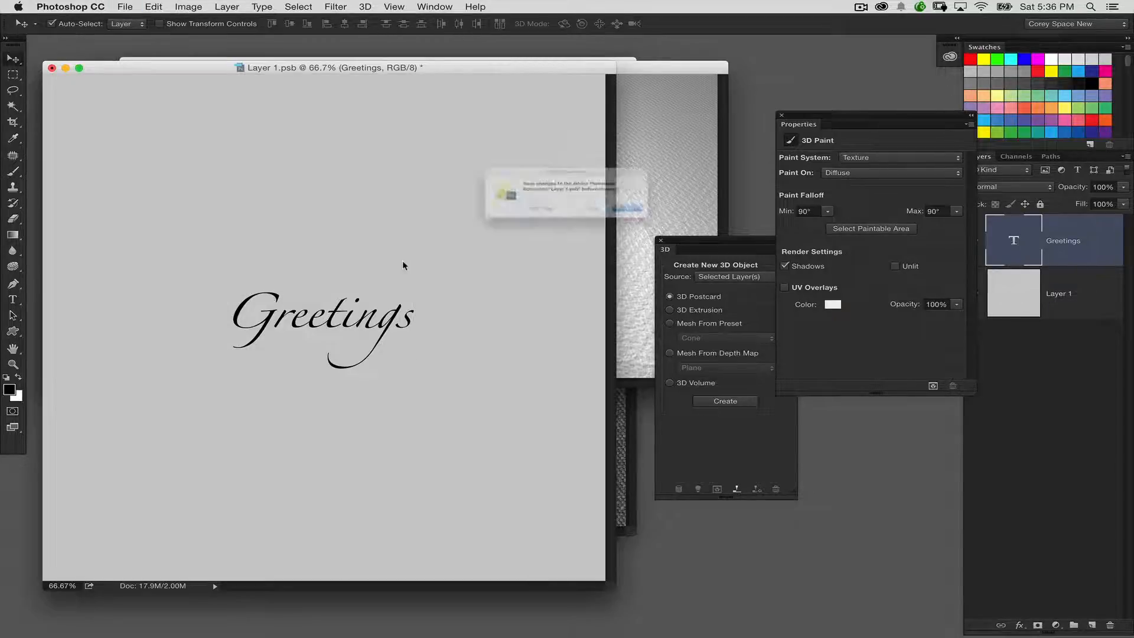
key(ctrl+w)
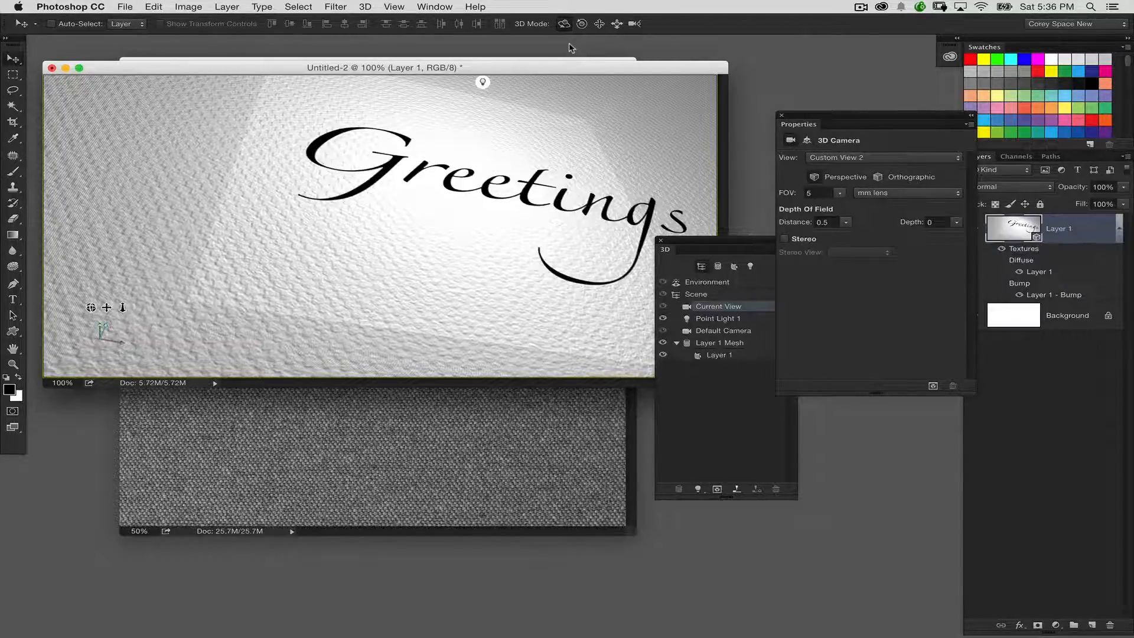
Step: Orbit and roll the 3D camera to view the "Greetings" text on the fabric from a steeper angle
drag(571, 126, 557, 122)
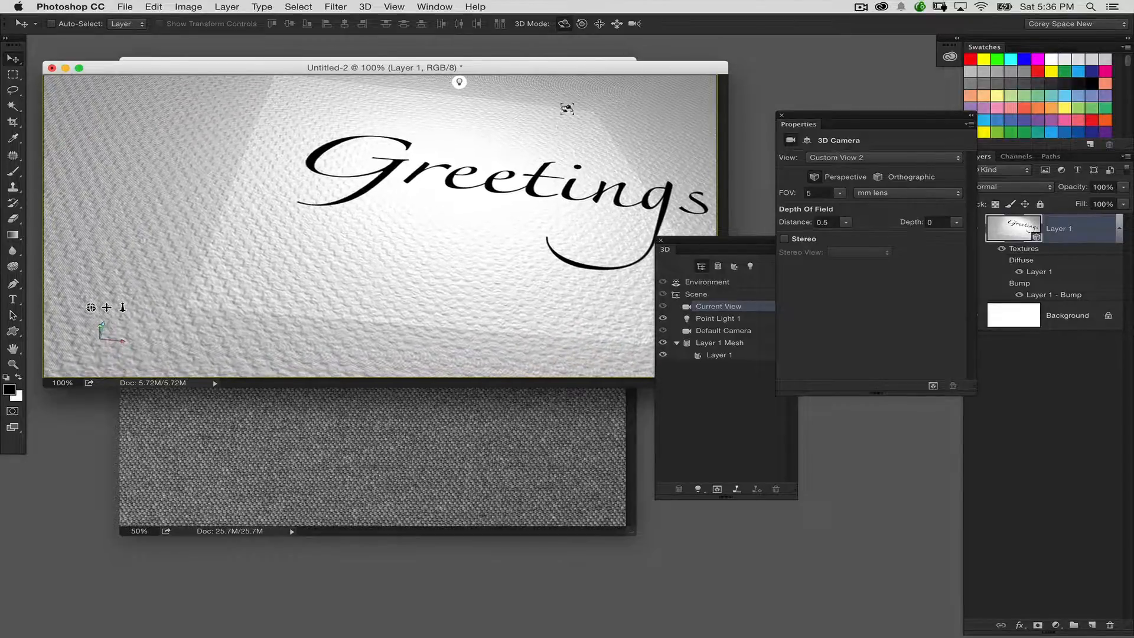
click(583, 24)
drag(640, 144, 709, 127)
drag(748, 239, 735, 273)
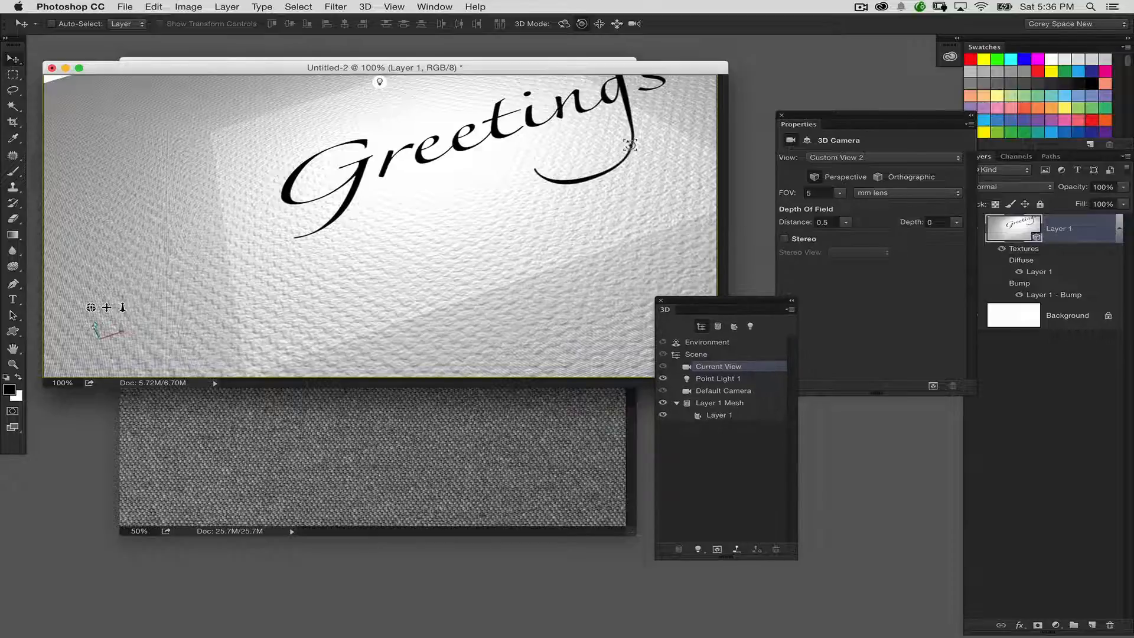
click(564, 24)
drag(596, 149, 684, 157)
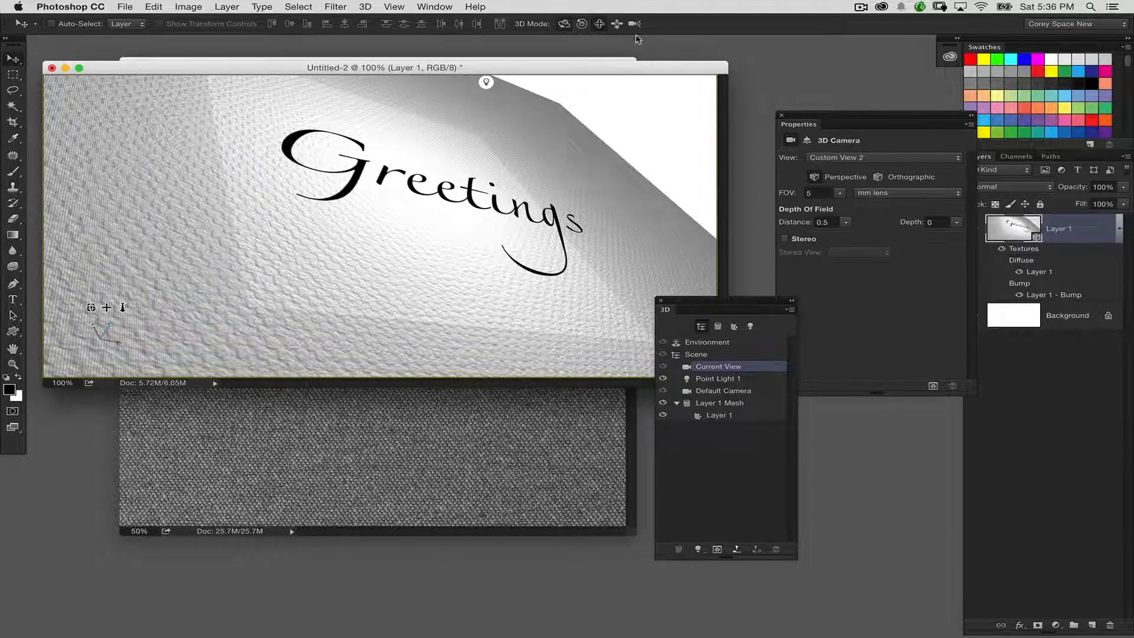
Step: Roll the camera to level the "Greetings" text and bring it closer so the fabric covers most of the canvas
click(581, 25)
drag(637, 117, 671, 116)
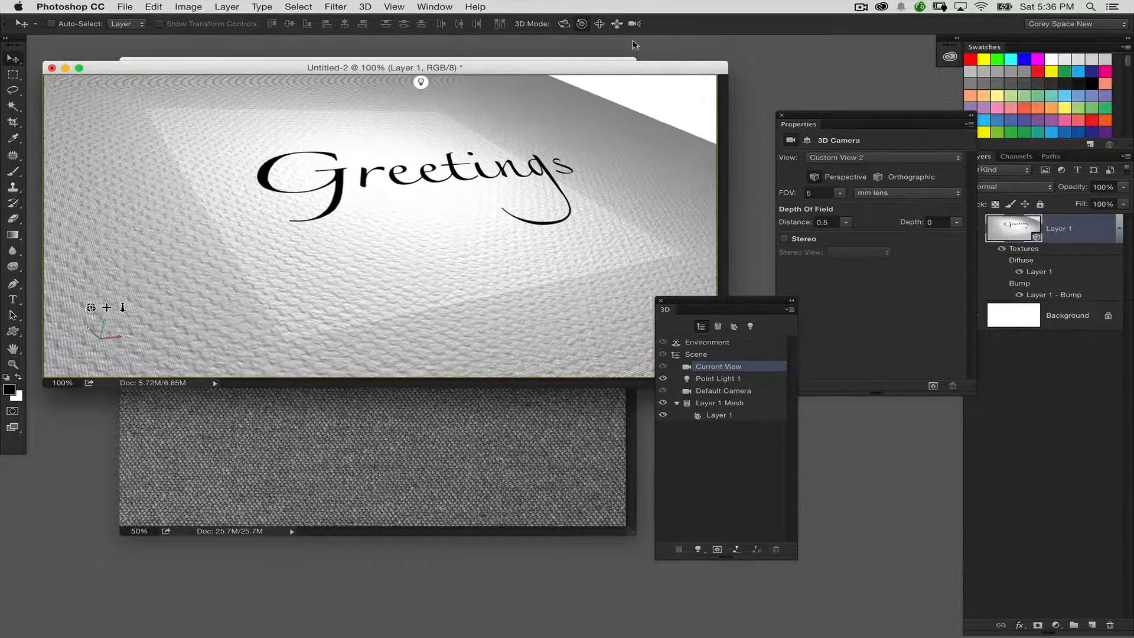
drag(609, 144, 596, 117)
click(616, 23)
Step: Fill the Background layer with black
click(1025, 316)
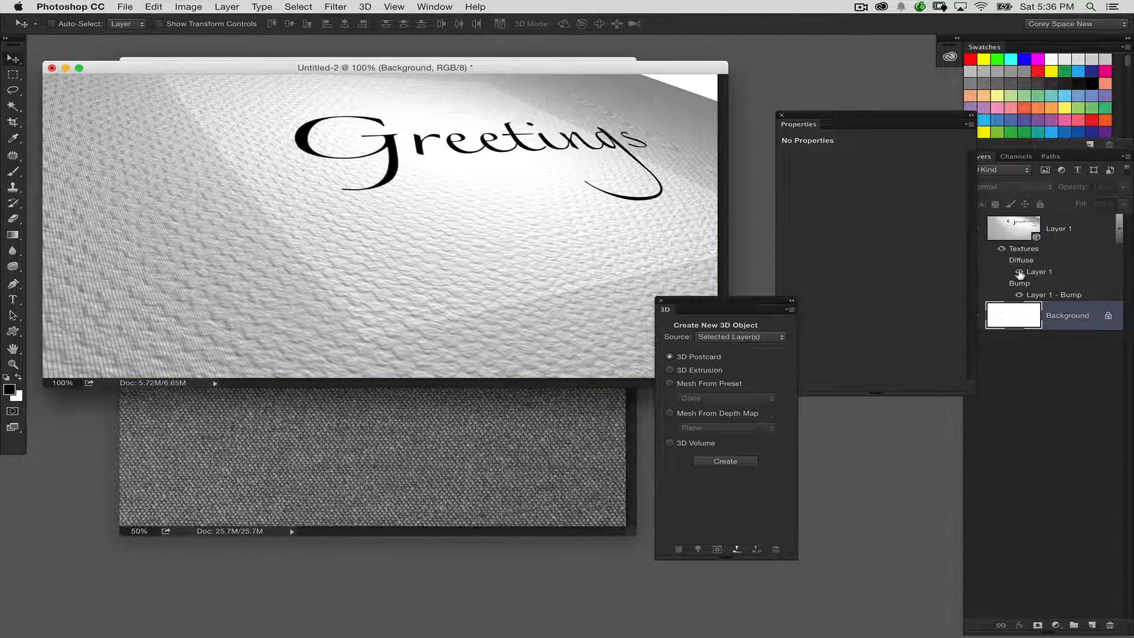
key(alt+BackSpace)
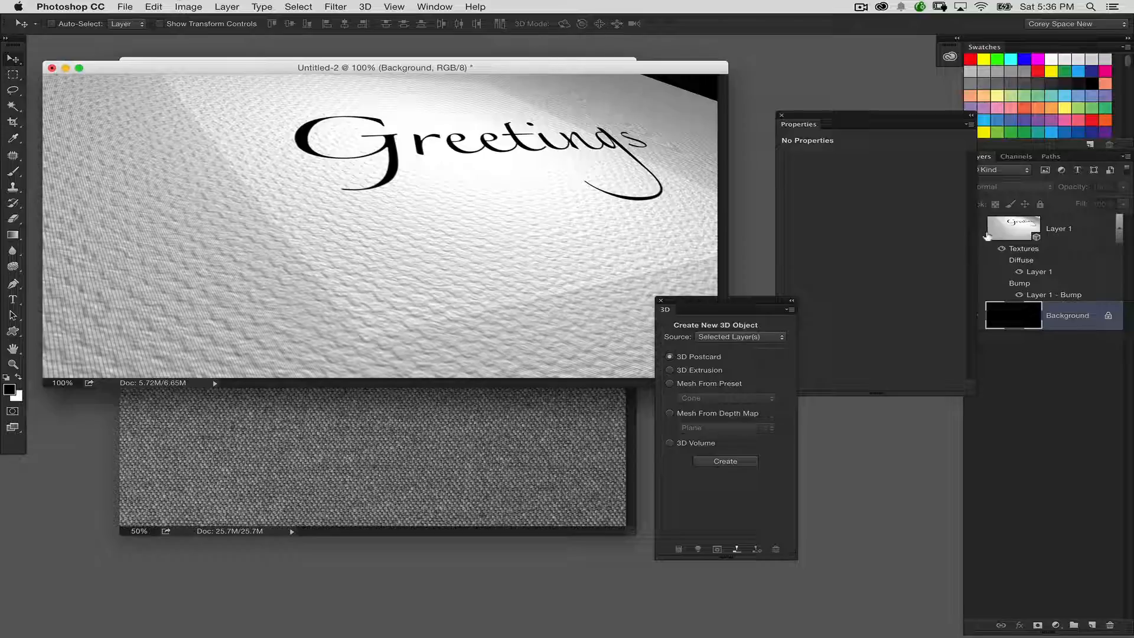
Step: Pan the 3D layer's camera to bring the "Greetings" text lower, near the middle of the canvas
click(1012, 228)
click(599, 24)
drag(613, 109, 607, 115)
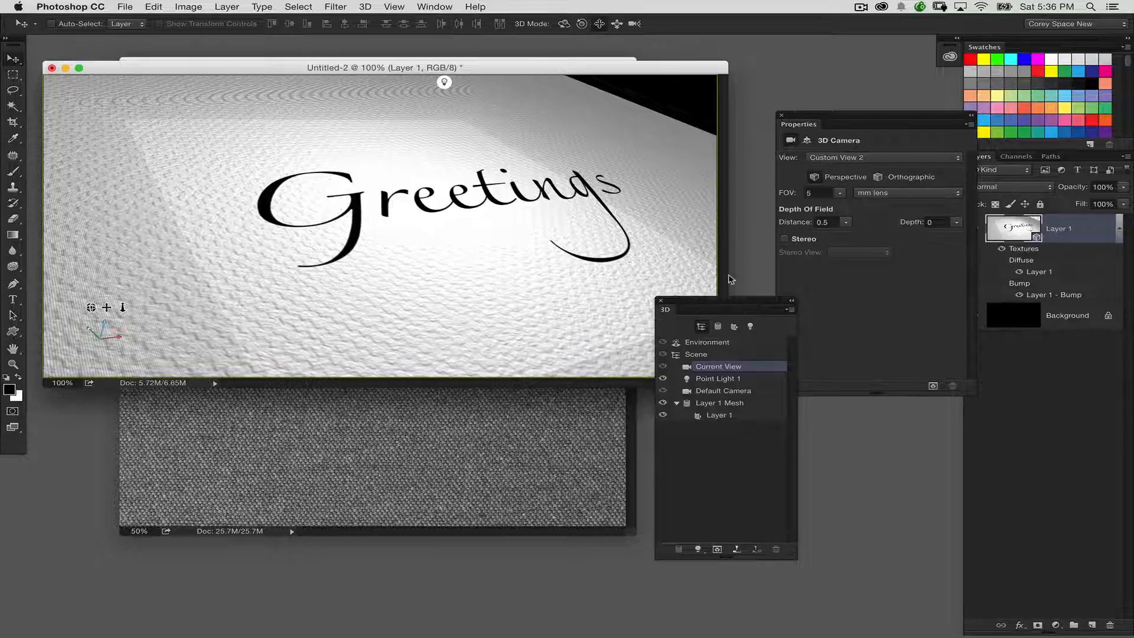
Step: Set the Shine of the postcard's Layer 1 material to 0%
click(715, 413)
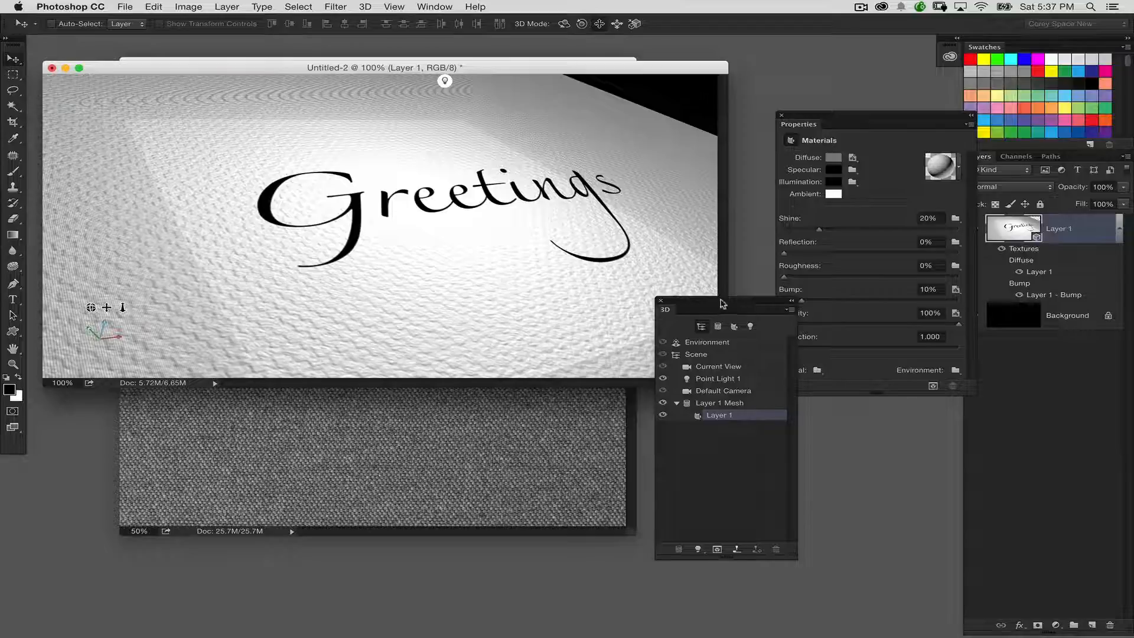
drag(722, 303, 703, 368)
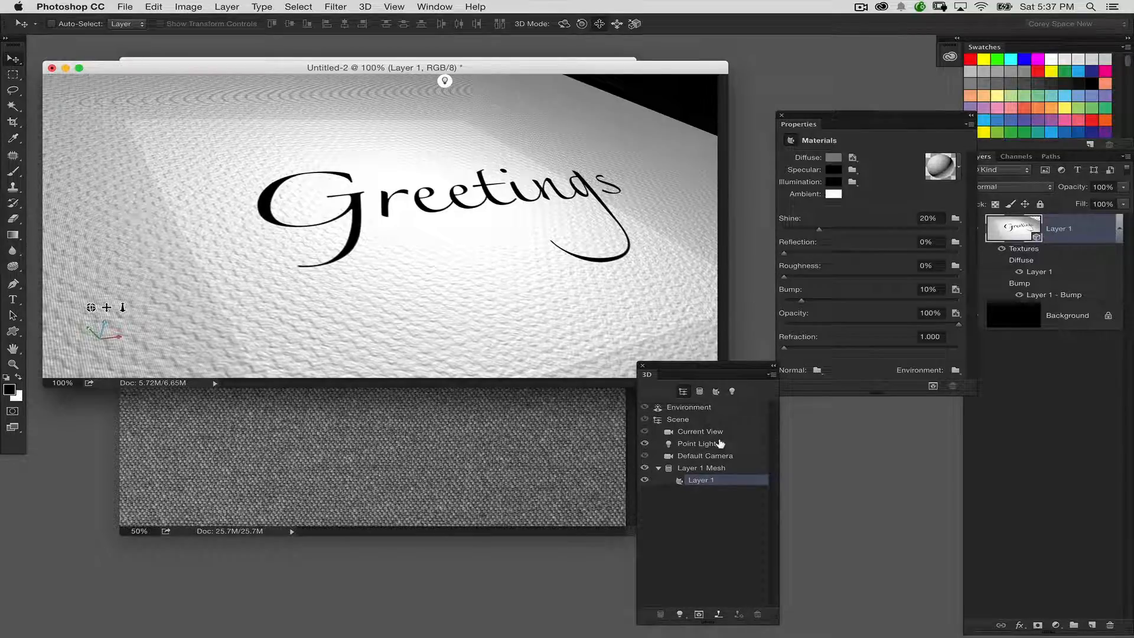
drag(964, 385, 973, 407)
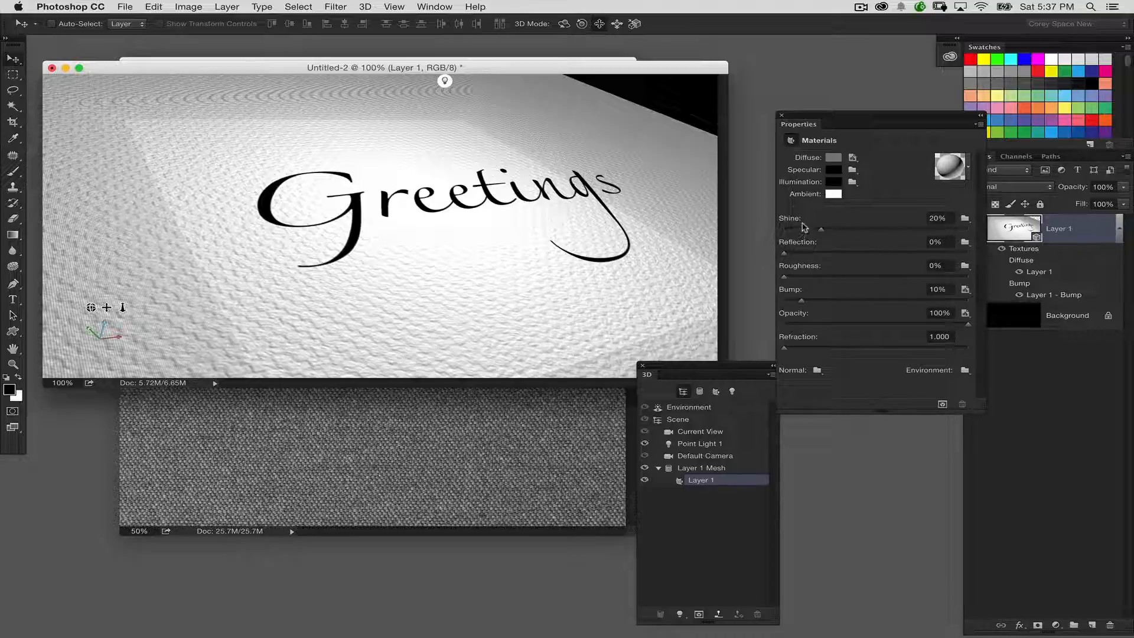
drag(812, 234, 745, 237)
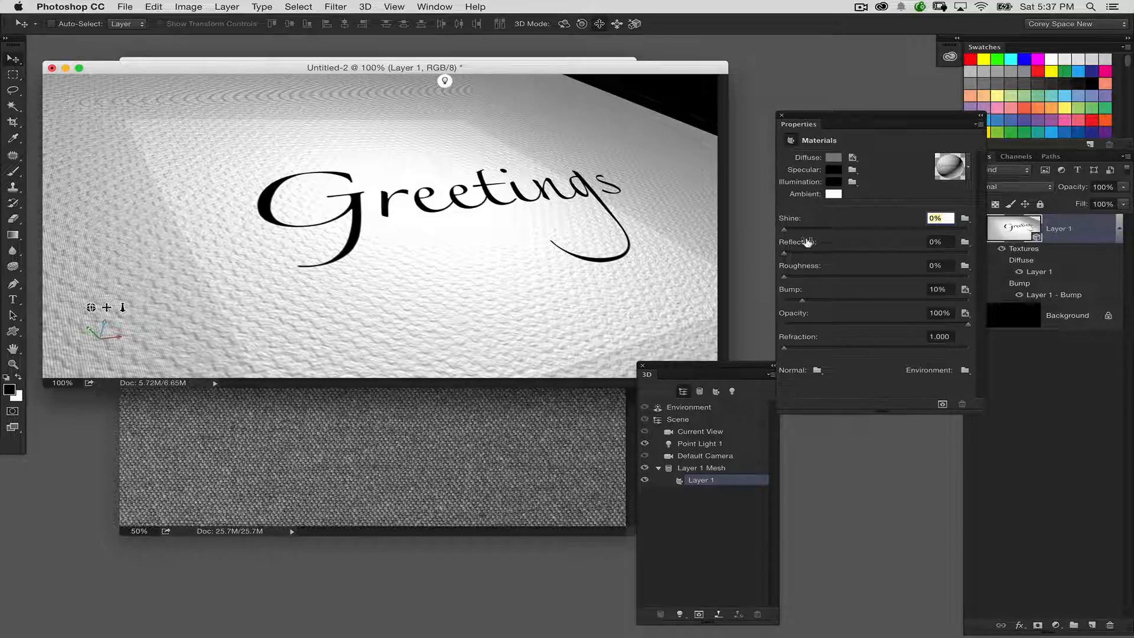
Step: Set the Current View camera's depth of field depth to 2 and focus it beside the G, at distance 0.23
click(713, 431)
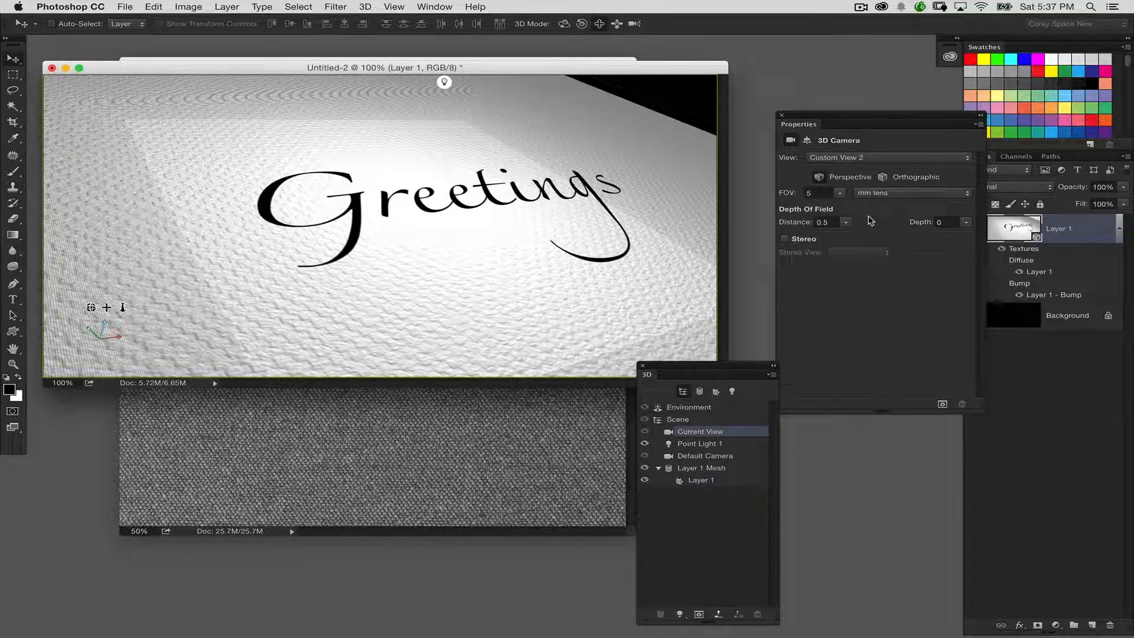
click(945, 222)
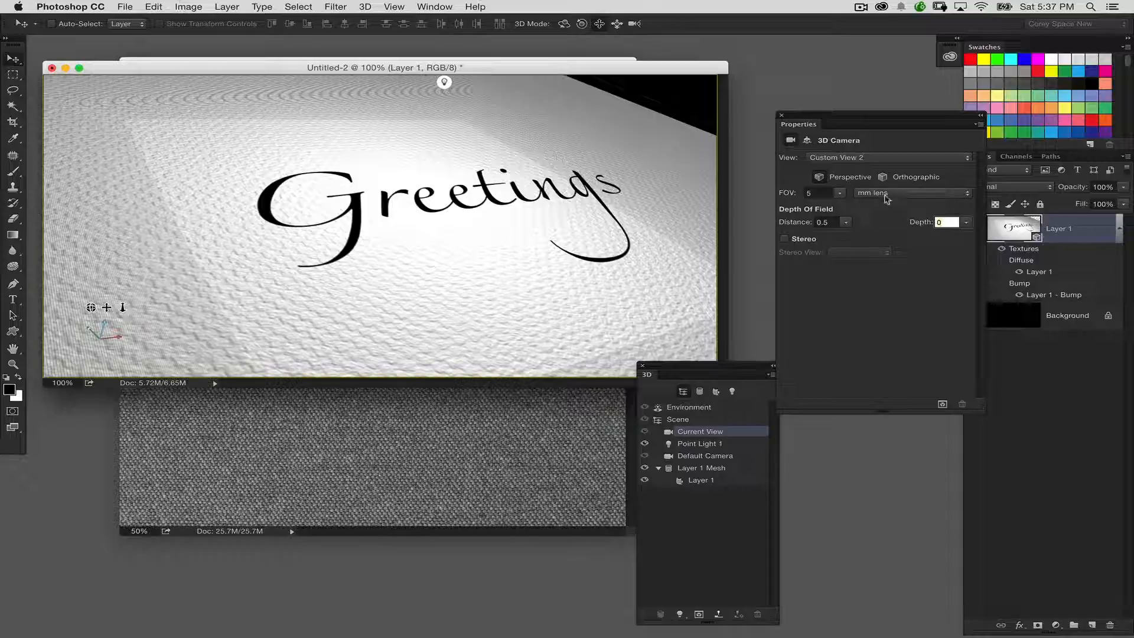
text(2)
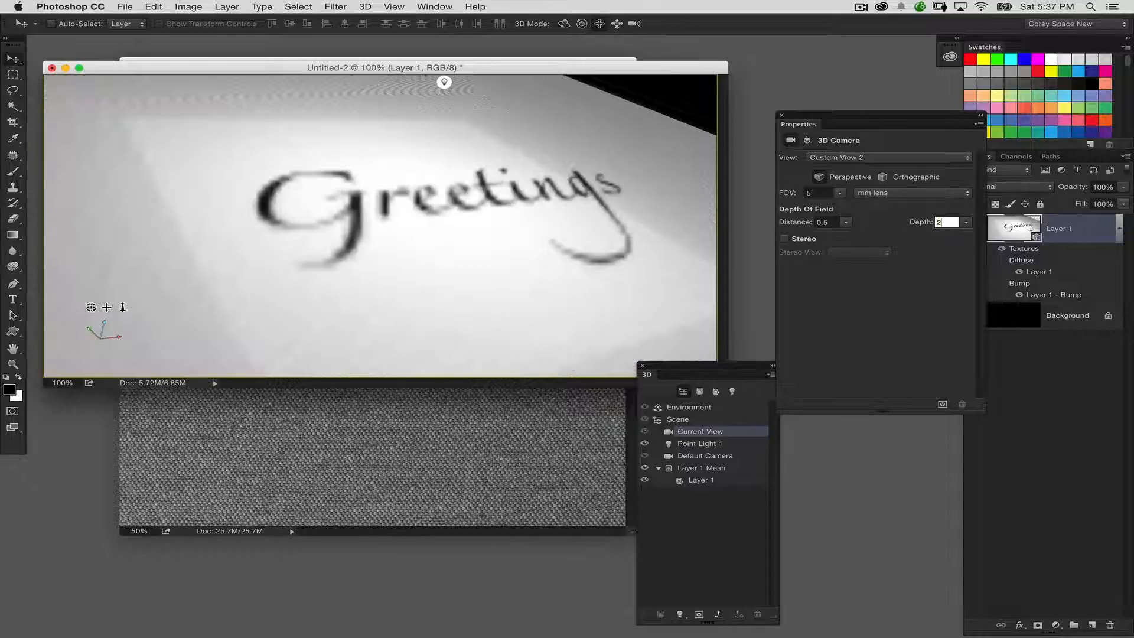
key(Return)
click(373, 210)
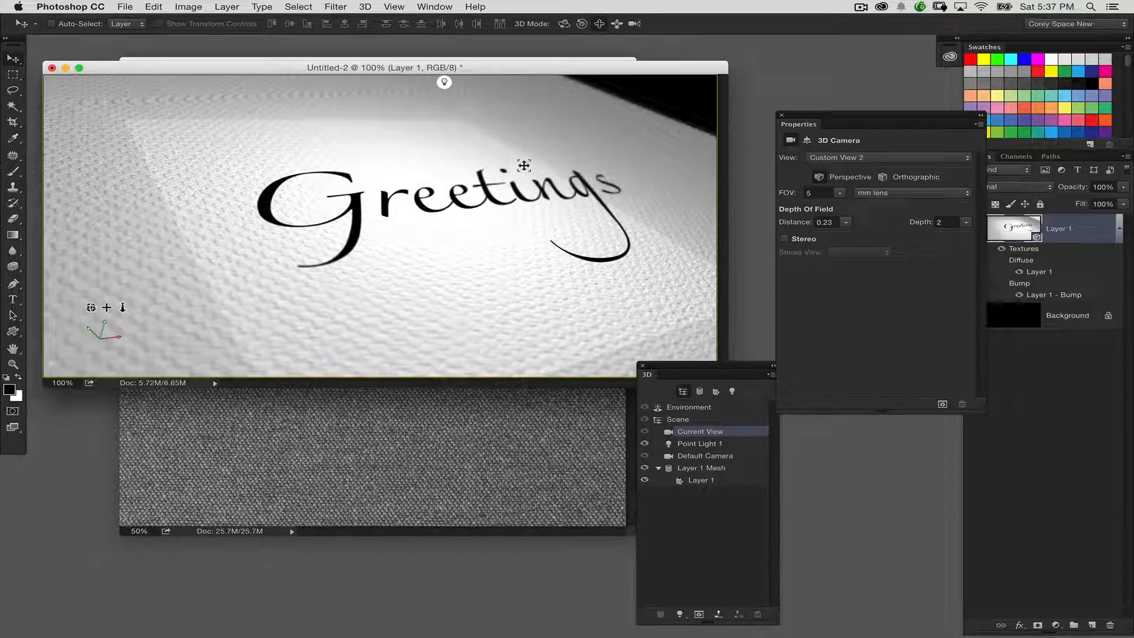
Step: Increase the camera's depth of field depth to 3
click(941, 222)
text(3)
key(Return)
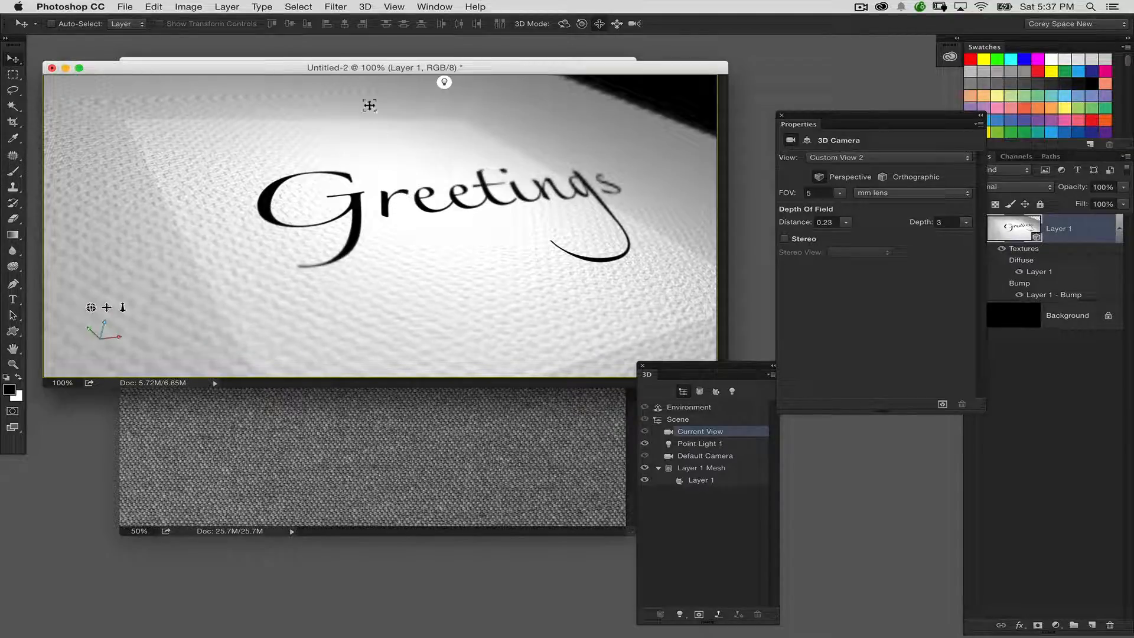
Step: Render the 3D layer and set the Bump of the postcard's Layer 1 material to 5%
click(366, 7)
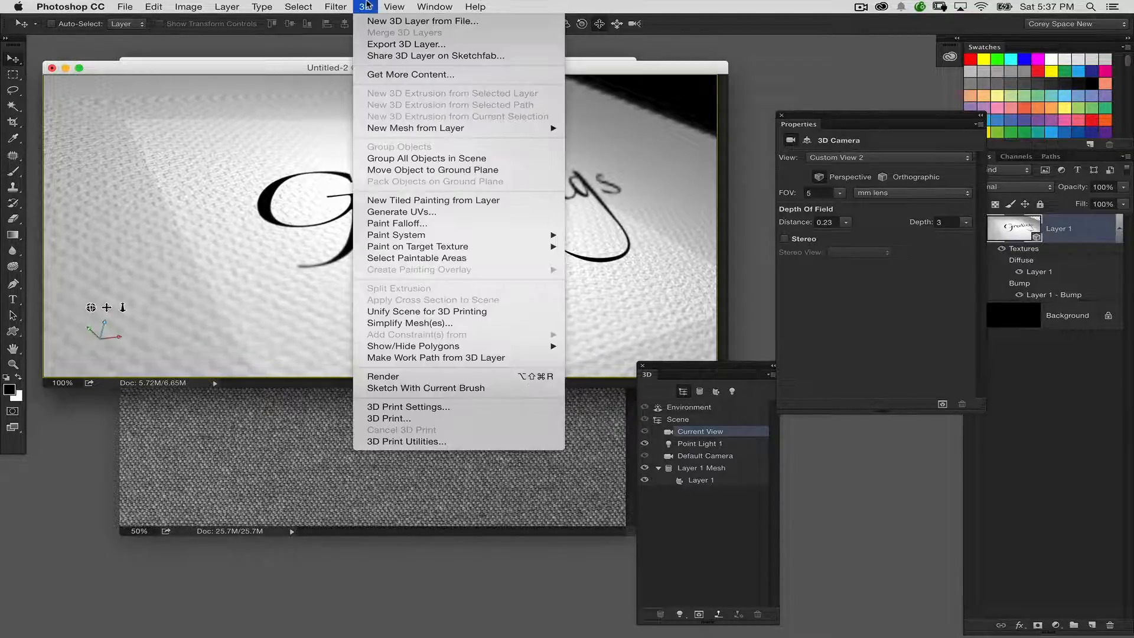
click(440, 377)
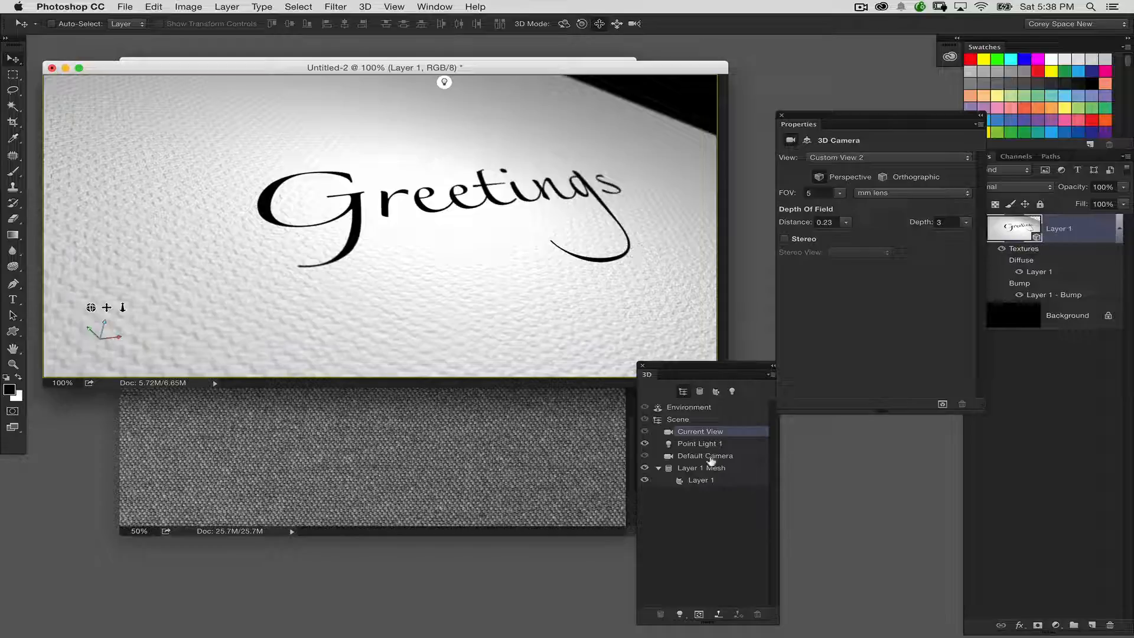
click(712, 479)
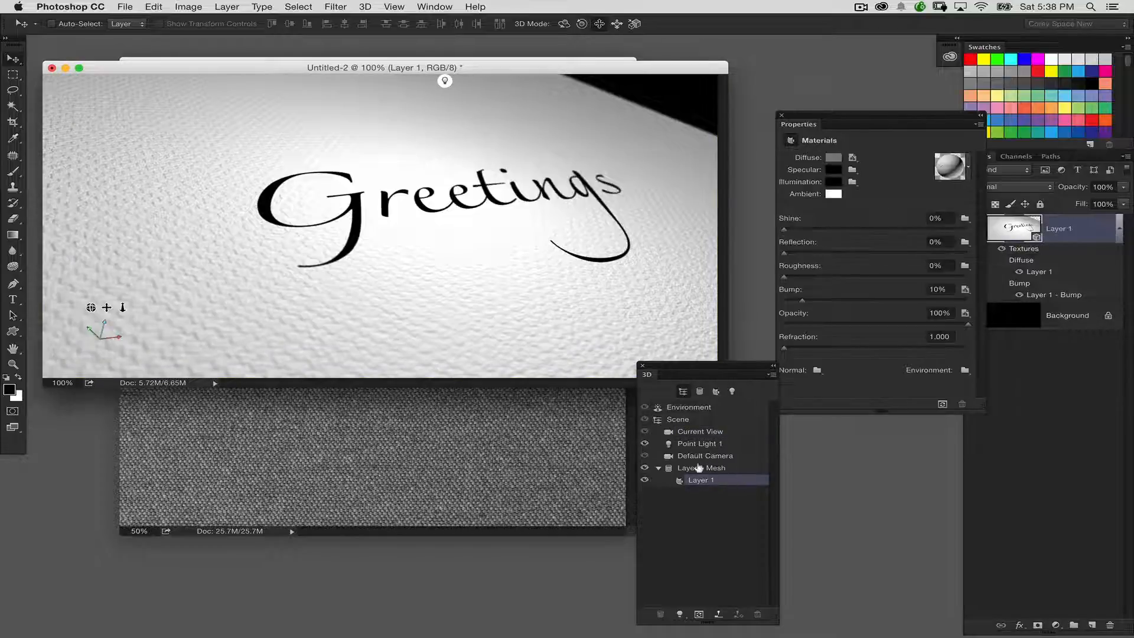
drag(709, 371, 674, 230)
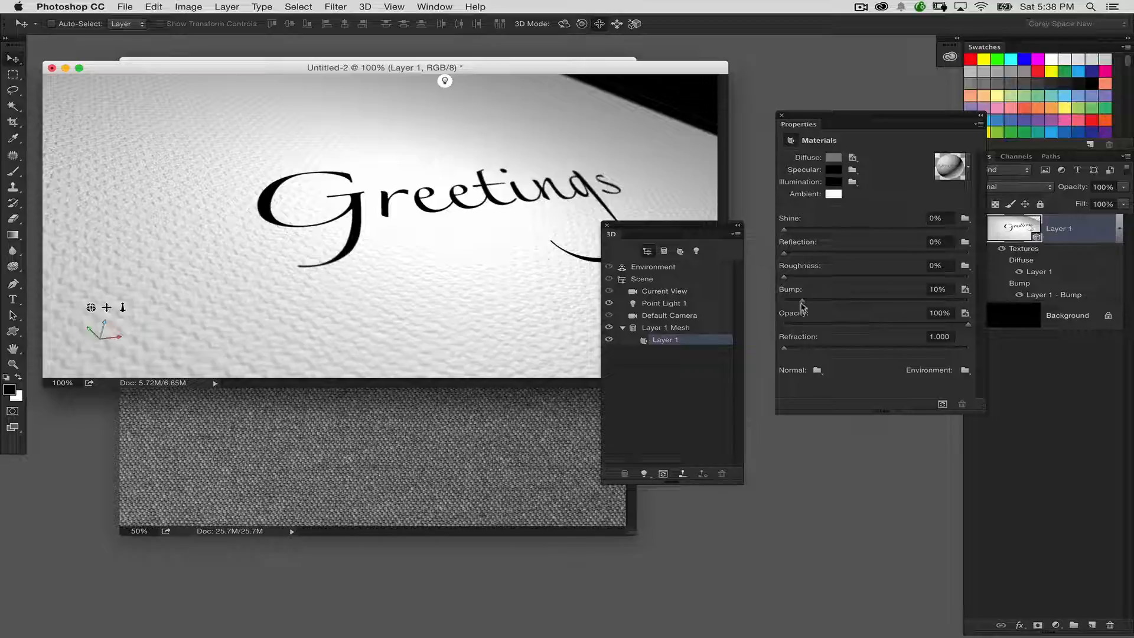
mouse_move(802, 302)
mouse_down()
mouse_move(819, 301)
mouse_move(792, 301)
mouse_up()
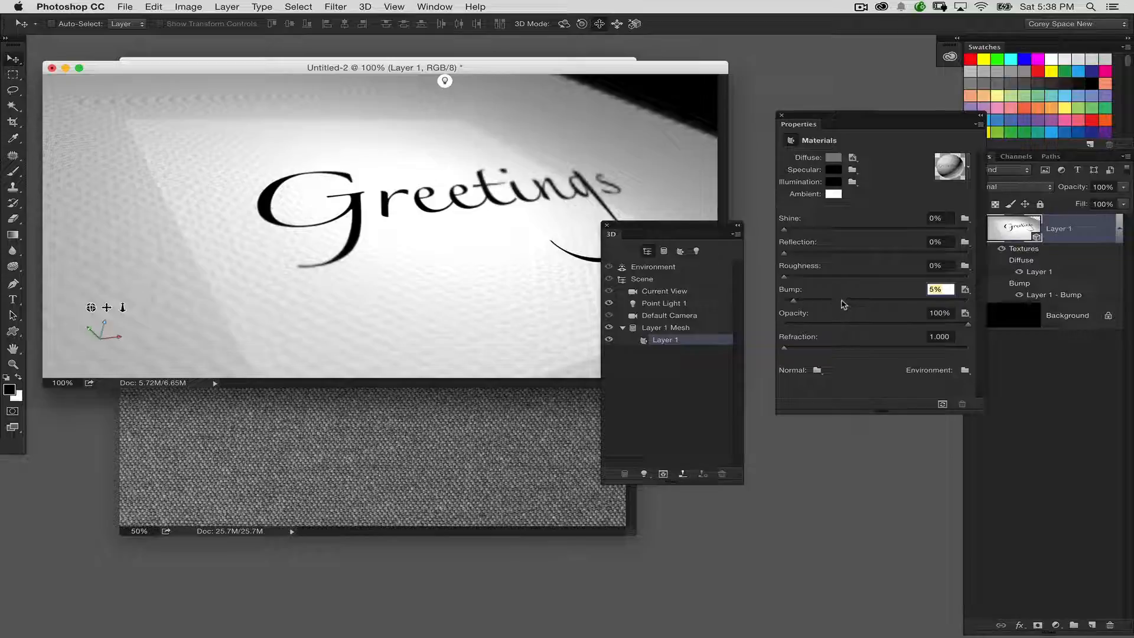
drag(703, 227, 707, 395)
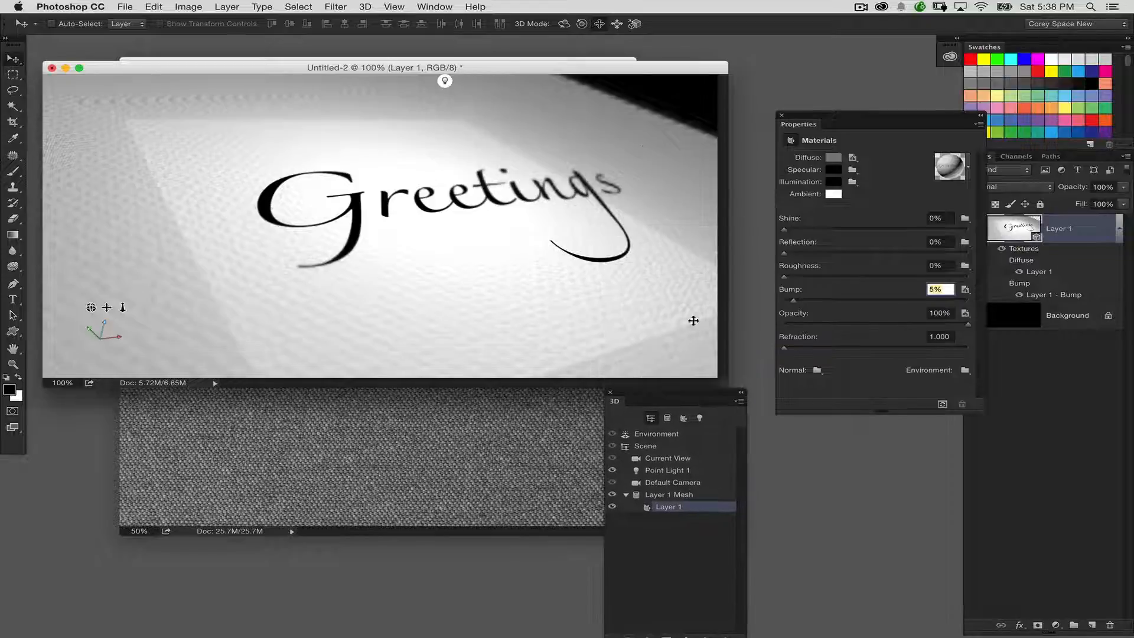
Step: Orbit the Current View camera to slant the "Greetings" text down from the G toward the s, and run a brief test render
click(564, 24)
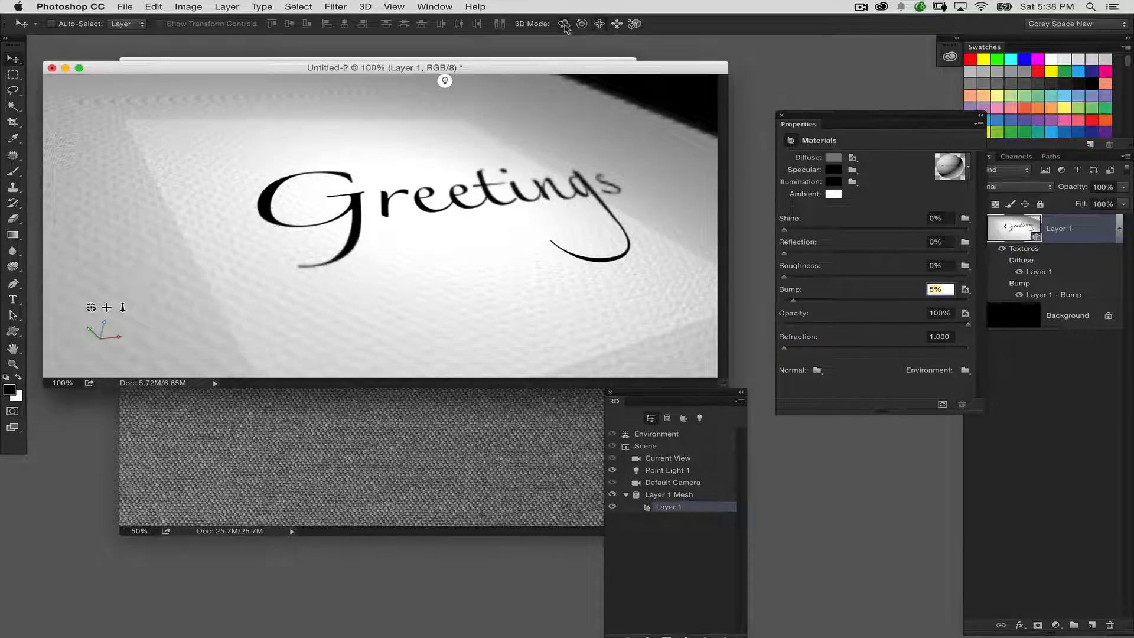
click(648, 216)
click(685, 458)
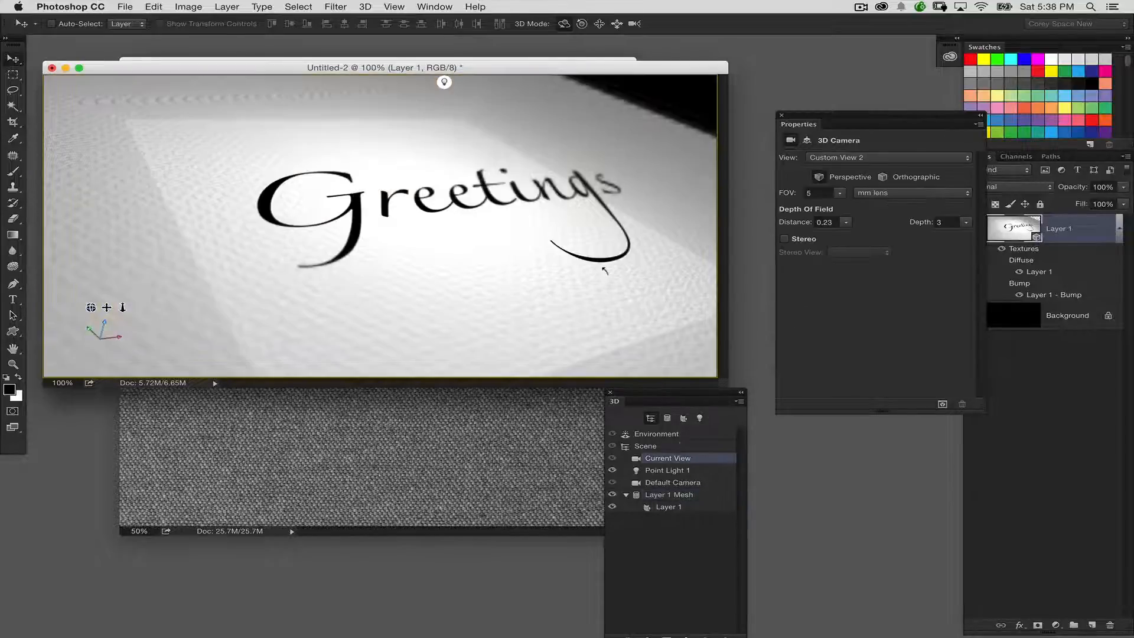
drag(605, 270, 584, 104)
click(616, 24)
click(568, 28)
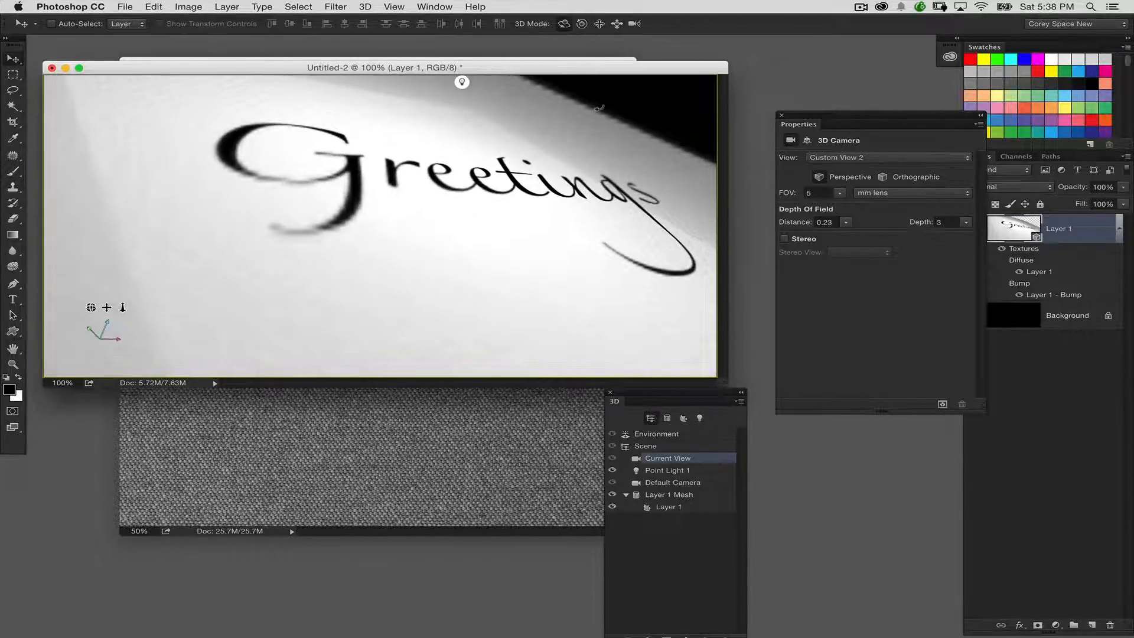
key(alt+shift+super+r)
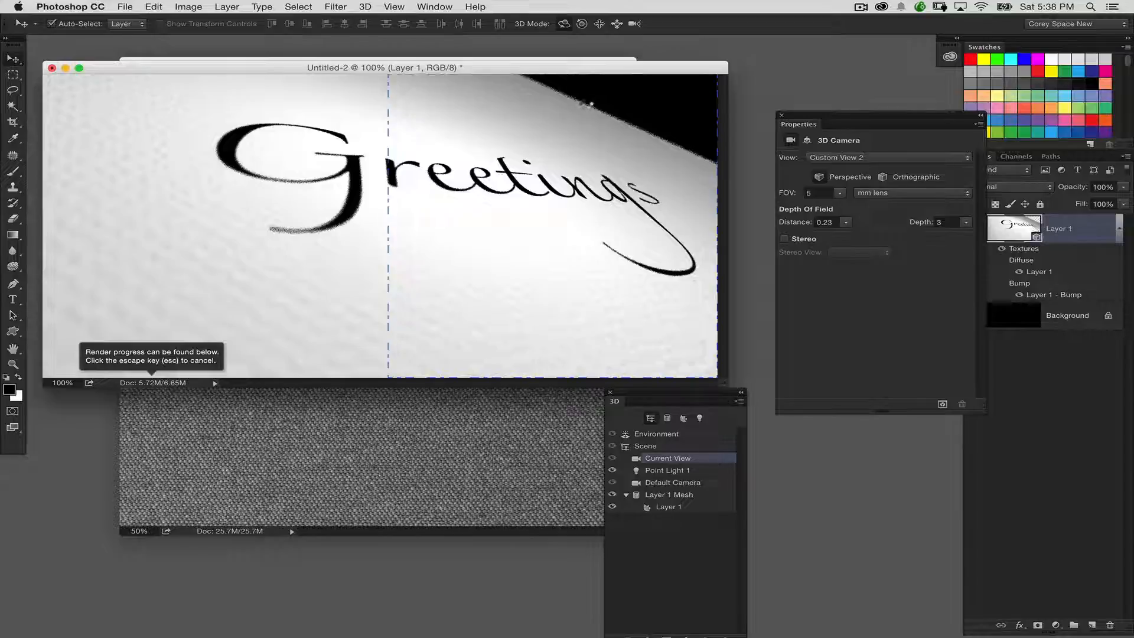
key(Escape)
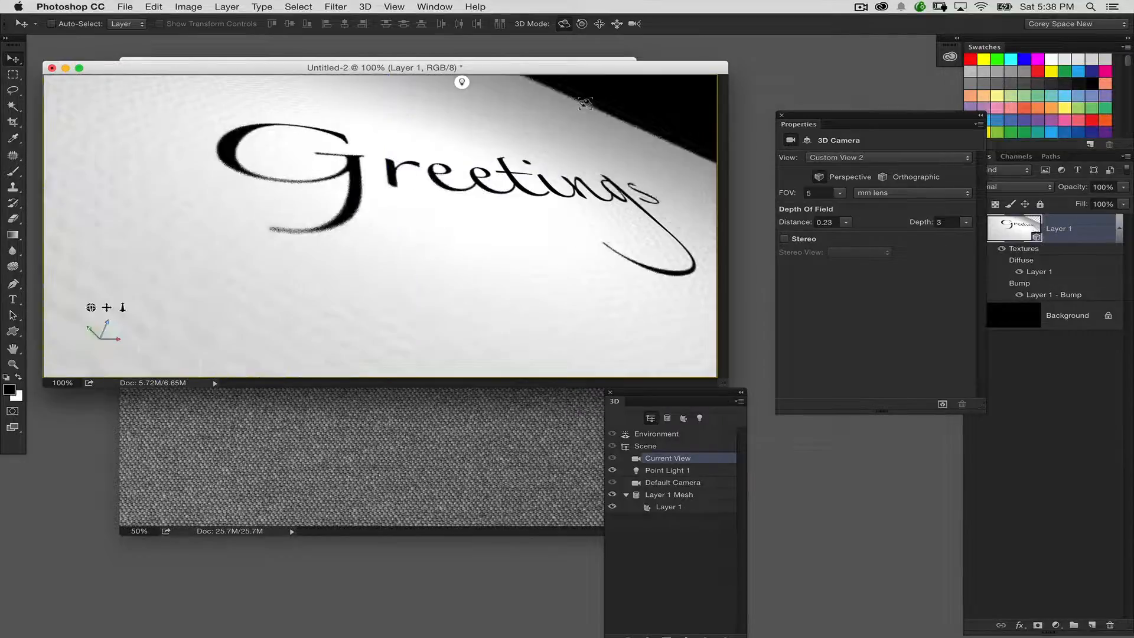
Step: Set the intensity of Point Light 1 to 63% and render the 3D scene
click(699, 418)
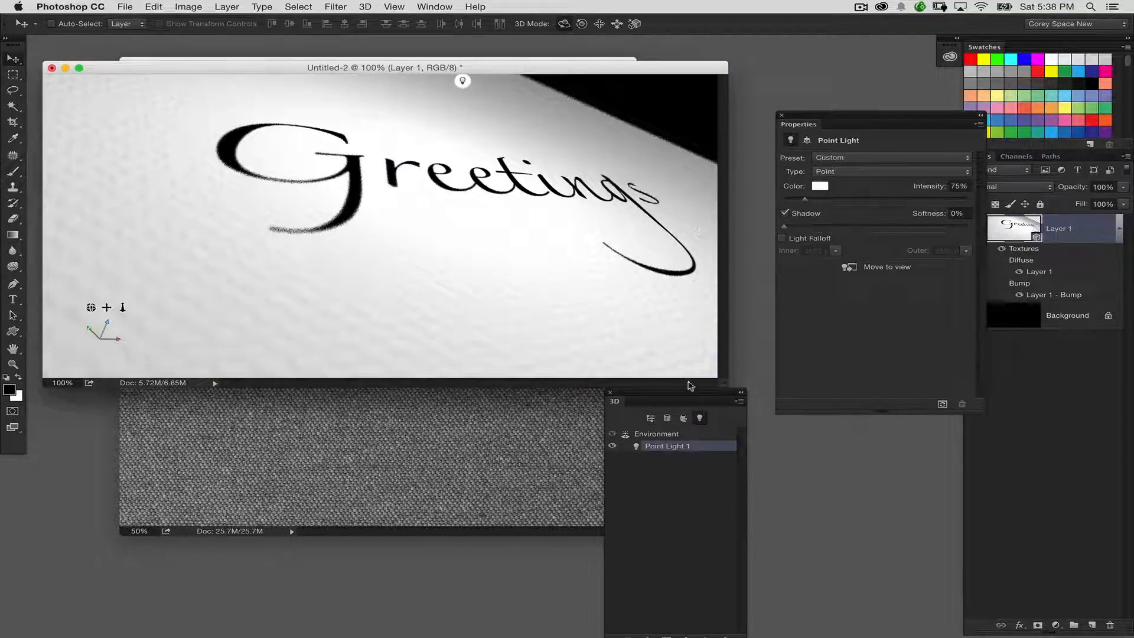
drag(689, 391, 706, 236)
drag(805, 203, 802, 201)
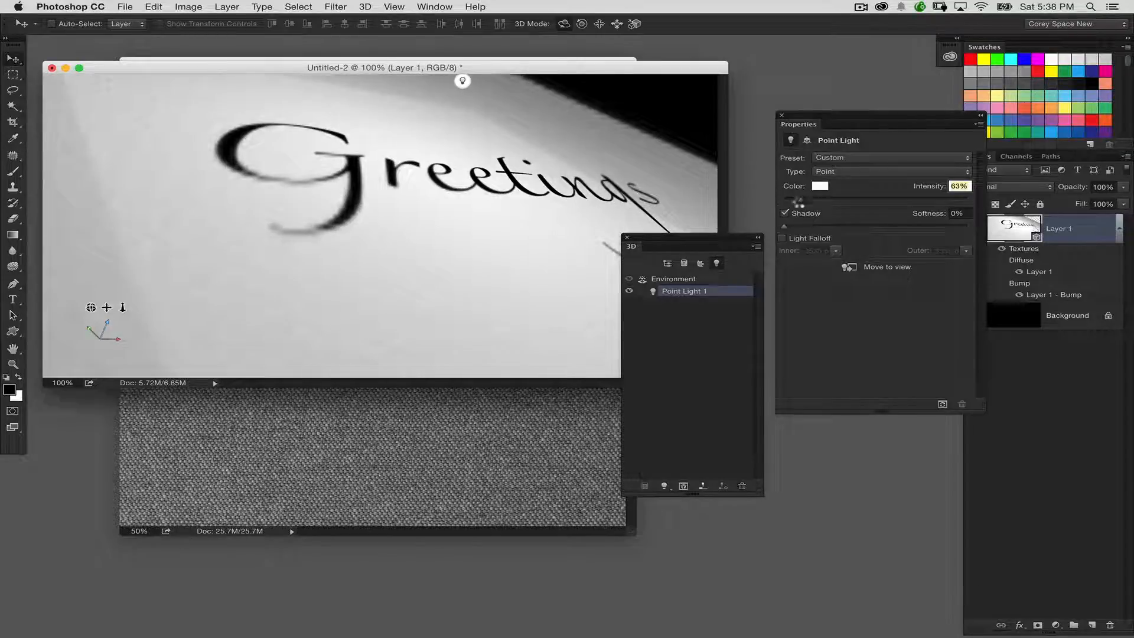
drag(734, 239, 727, 384)
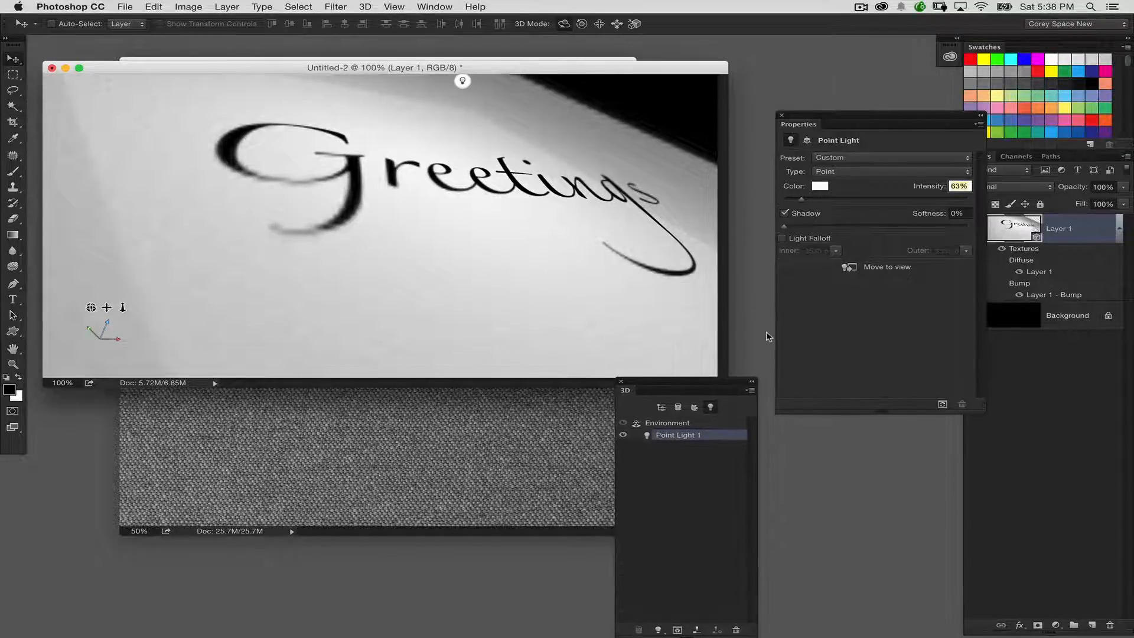
key(super+alt+shift+r)
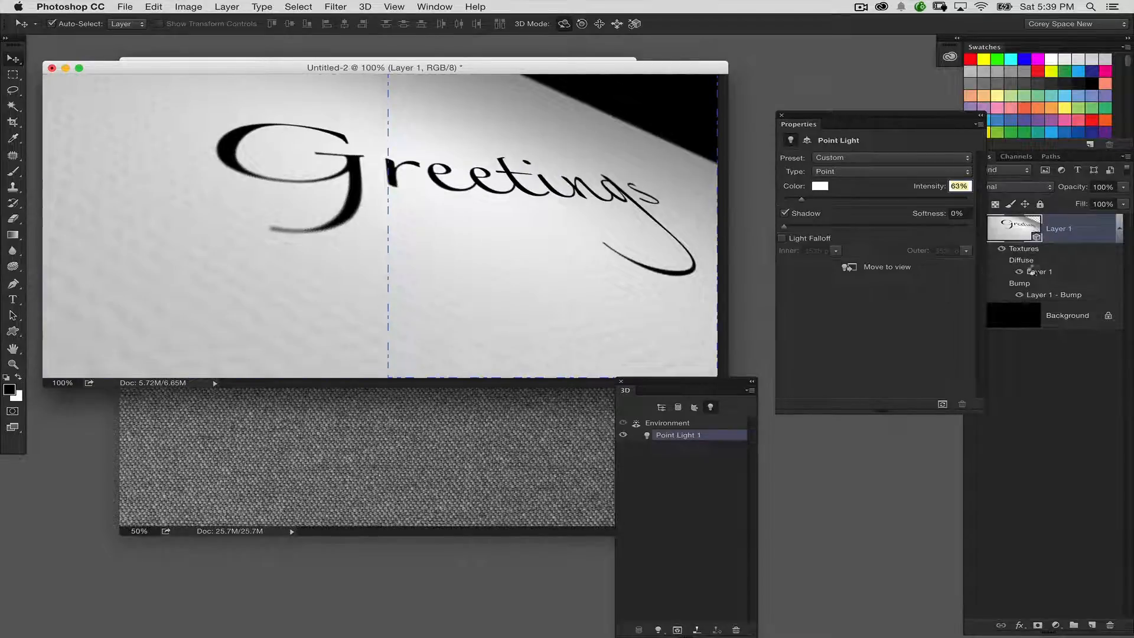
click(836, 264)
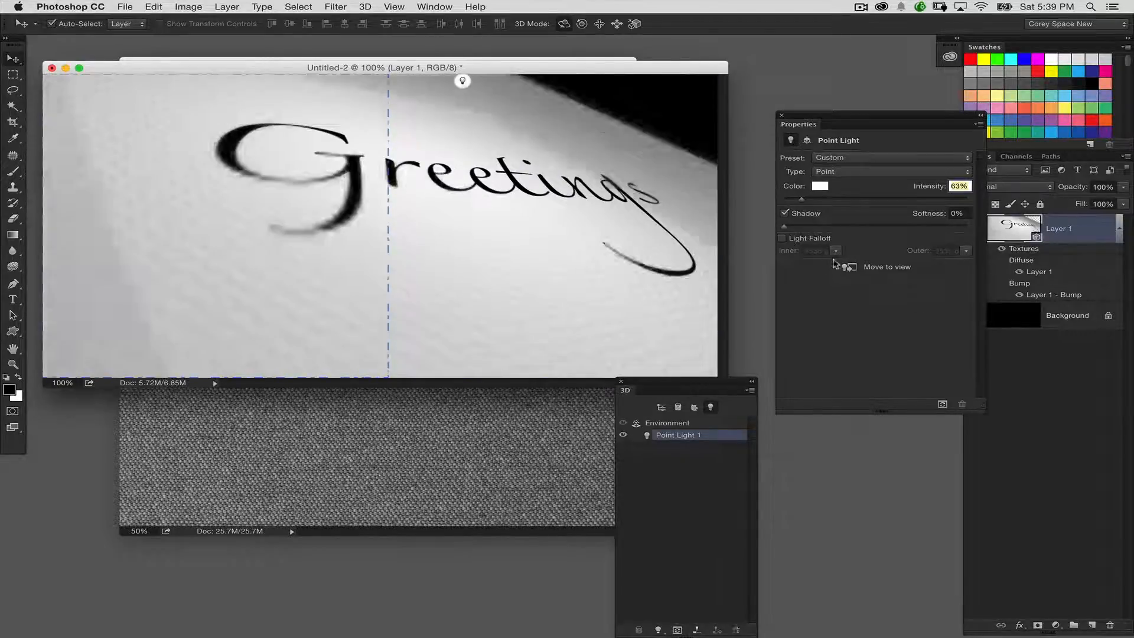
Step: Open the Layer 1 diffuse texture document to view its editable "Greetings" text layer, and close it without changes
double_click(1038, 273)
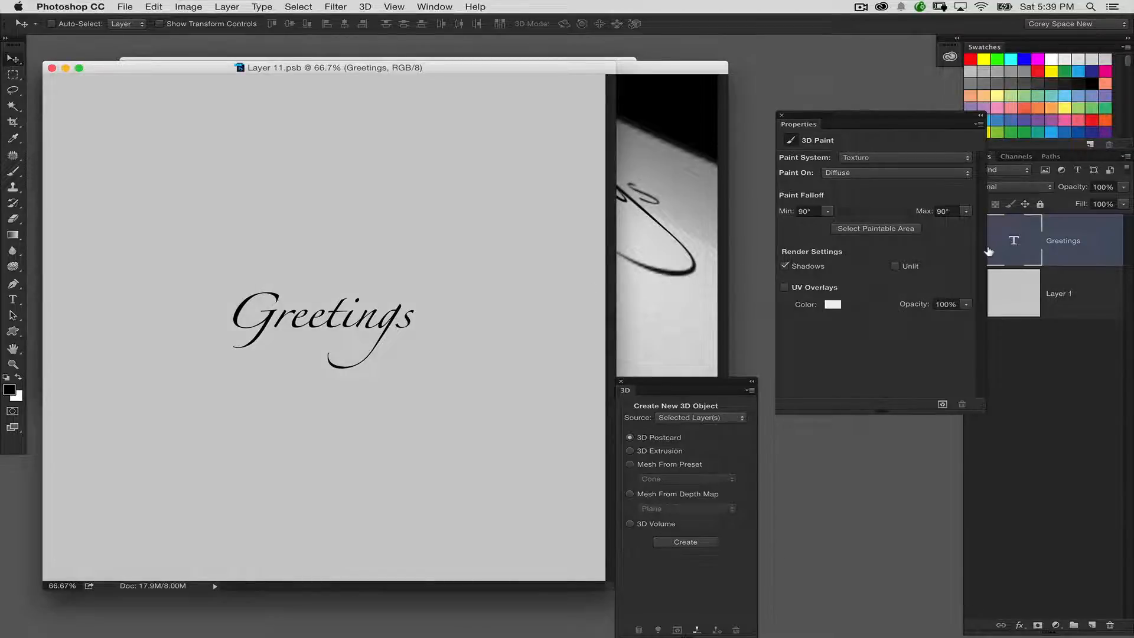
key(super+w)
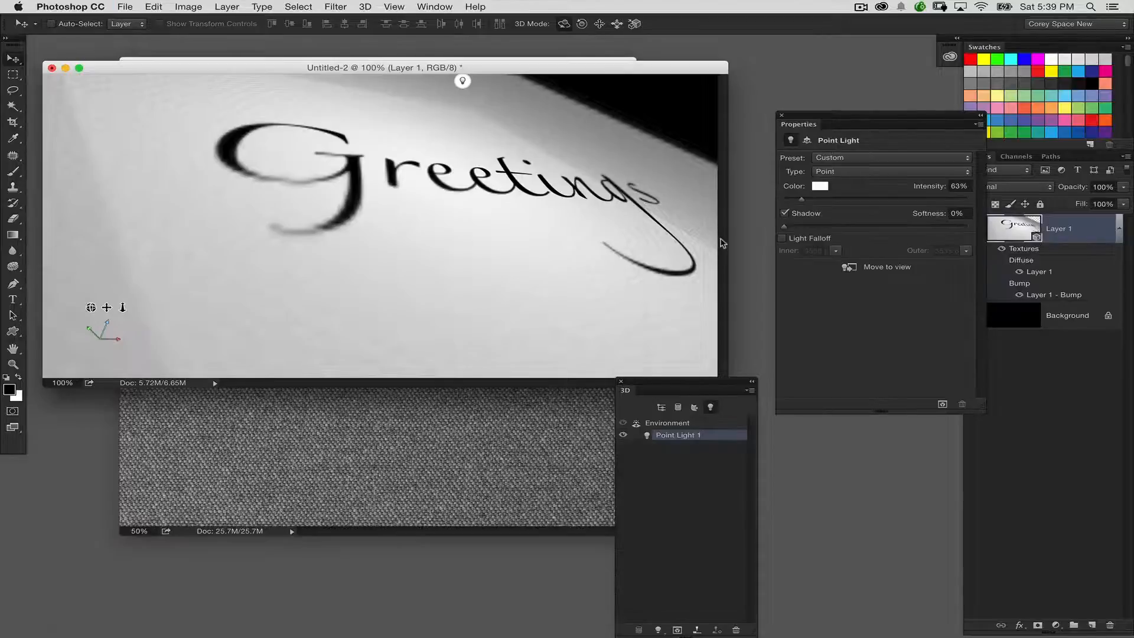